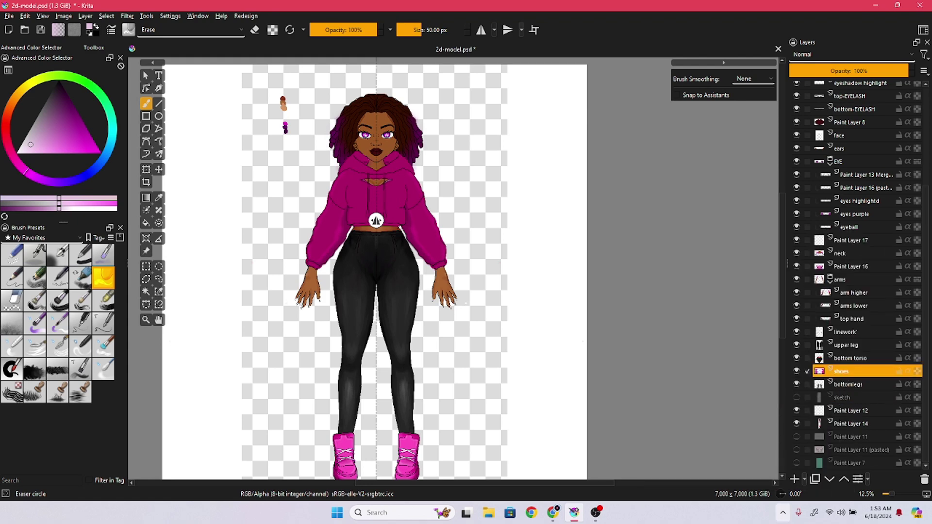
Toggle the visibility of the upper leg and bottom torso layers and select the bottomlegs layer
scroll(384, 457, "up", 2)
left_click(796, 345)
left_click(796, 358)
left_click(848, 384)
scroll(438, 272, "up", 4)
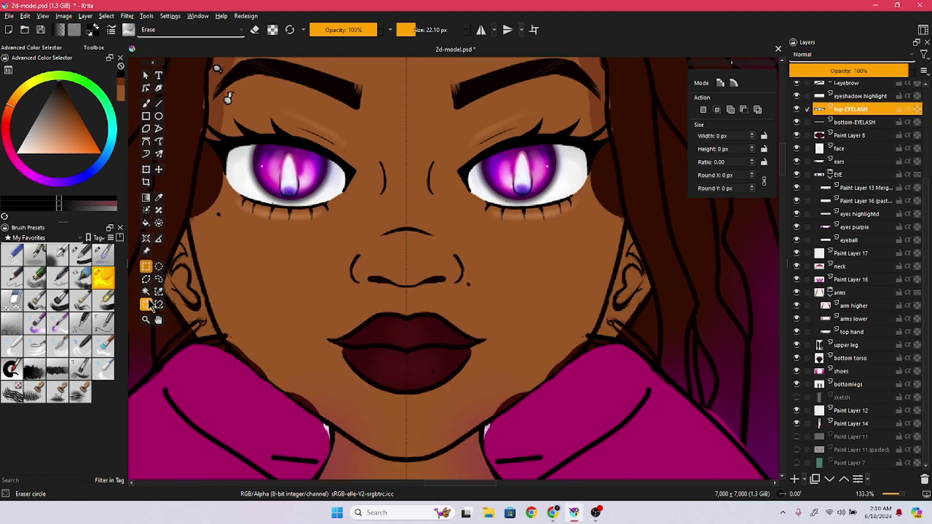
Outline the outer eye corner on the top-EYELASH layer for separation, and pick a brush for filling the face layer's eye openings
left_click(145, 305)
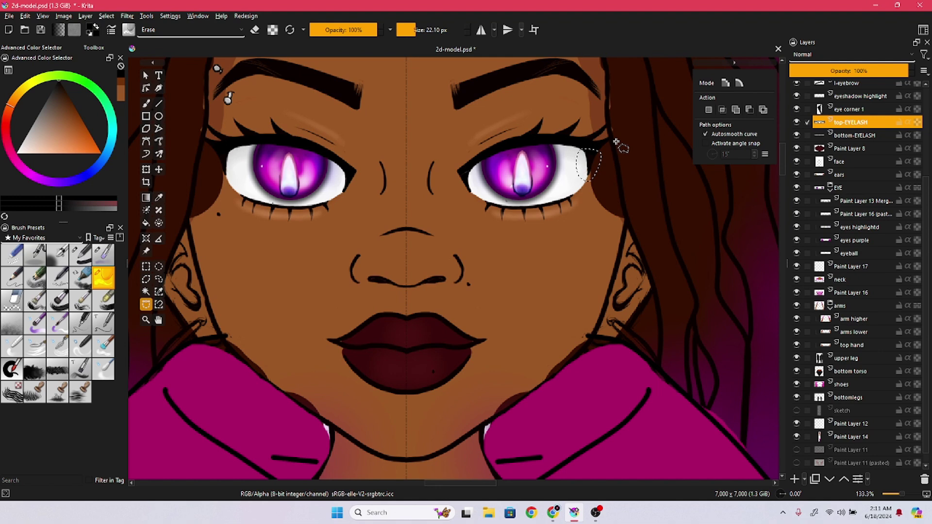
left_click(85, 15)
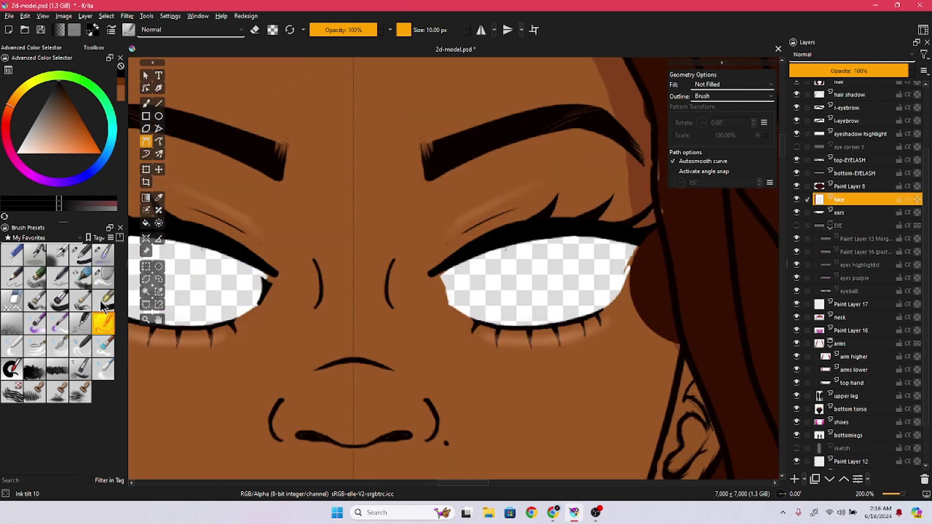
left_click(81, 255)
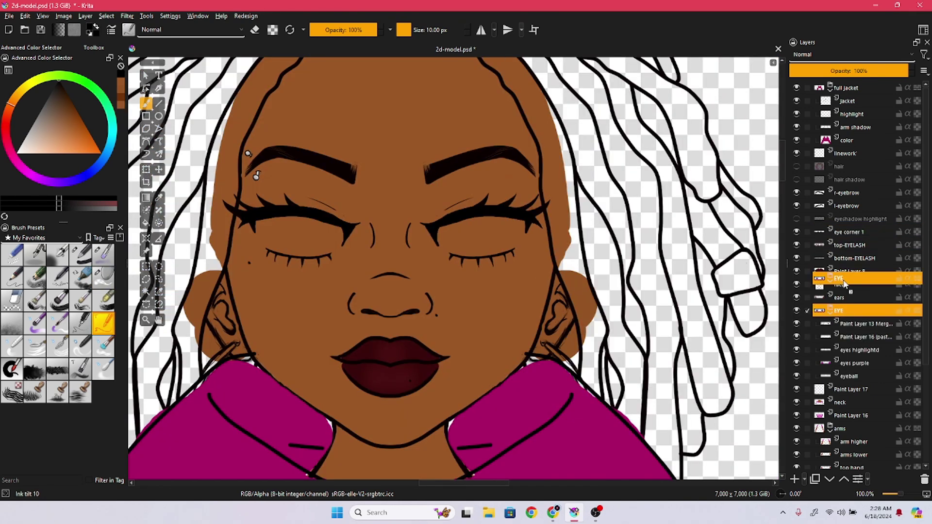
Move the EYE group above the face layer and make a contiguous selection beside the closed eye
left_click_drag(844, 282, 844, 251)
left_click_drag(843, 258, 850, 287)
left_click(850, 245)
left_click(146, 291)
left_click(535, 262)
right_click(536, 262)
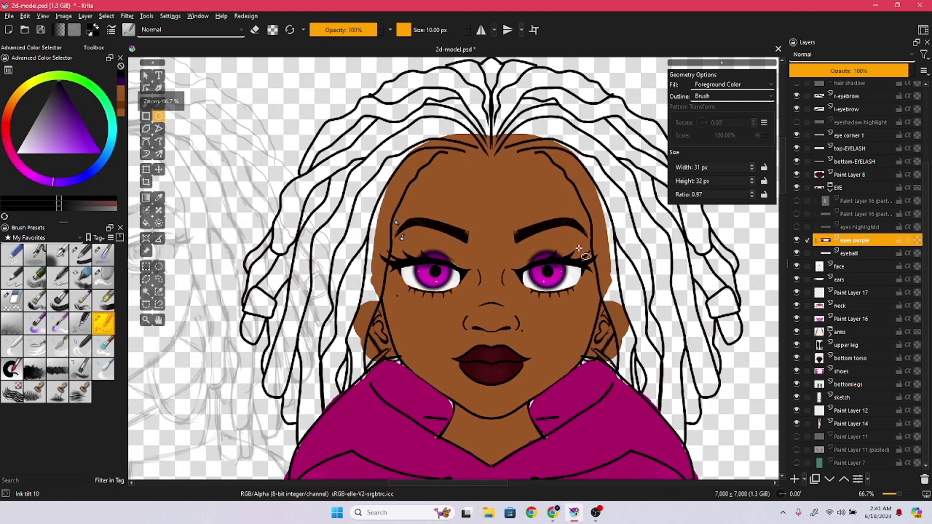
Rearrange the paint layers inside the EYE group around the iris highlight layer
left_click_drag(864, 215, 858, 251)
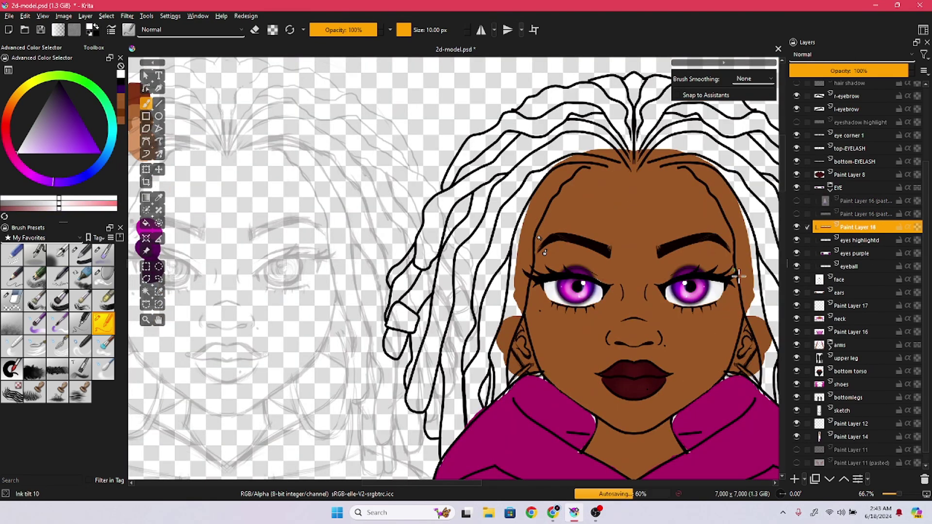
left_click(748, 139)
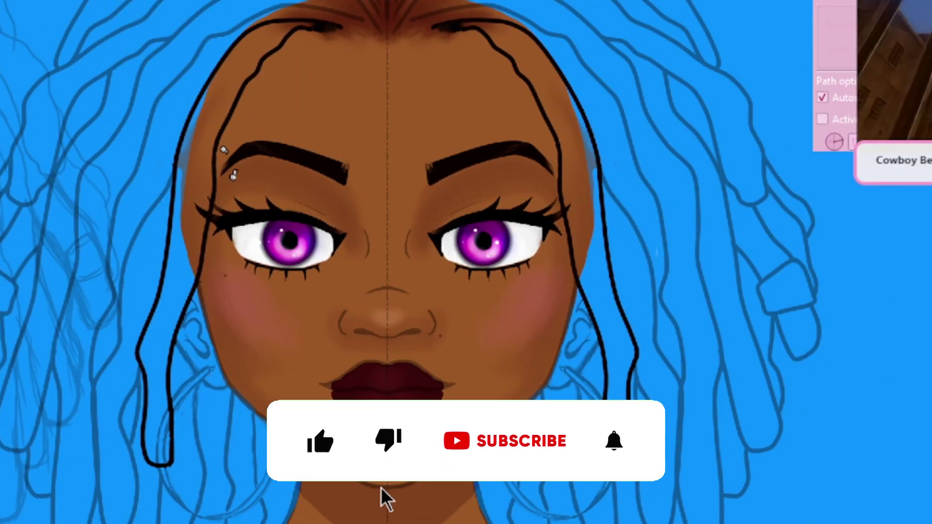
Redraw the face outline in black along the cheeks, jaw and chin, and clean up its edges with the eraser
mouse_move(387, 486)
left_mouse_down()
mouse_move(580, 285)
mouse_move(582, 95)
mouse_move(505, 15)
left_mouse_up()
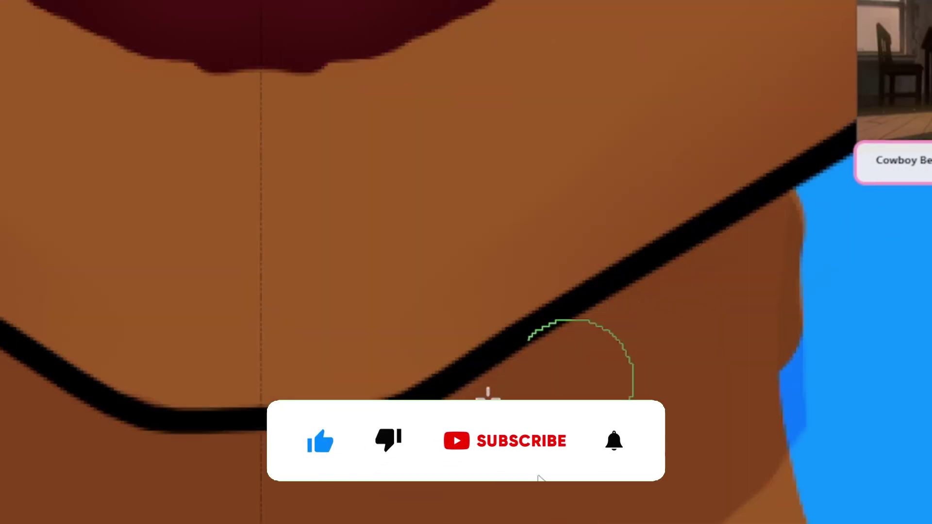
left_click_drag(487, 398, 335, 407)
mouse_move(544, 333)
left_mouse_down()
mouse_move(415, 392)
mouse_move(340, 408)
left_mouse_up()
key("e")
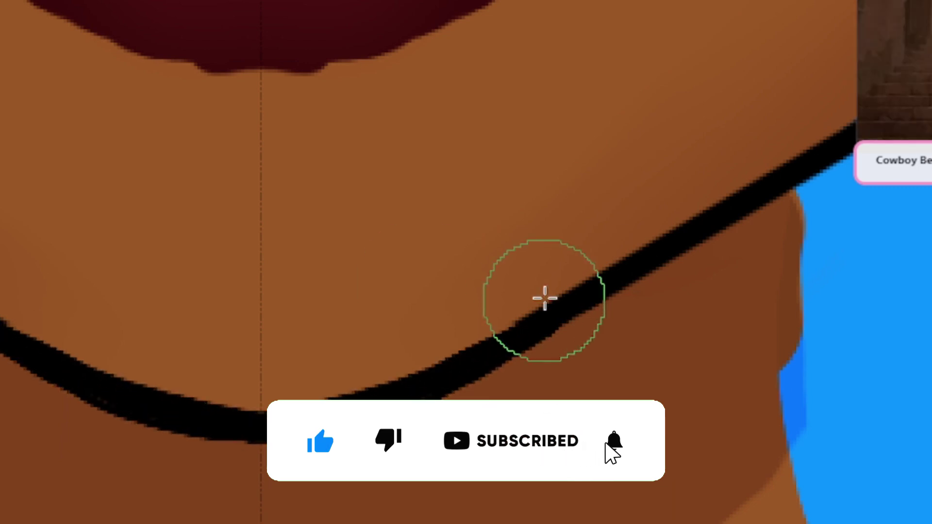
left_click_drag(545, 299, 416, 354)
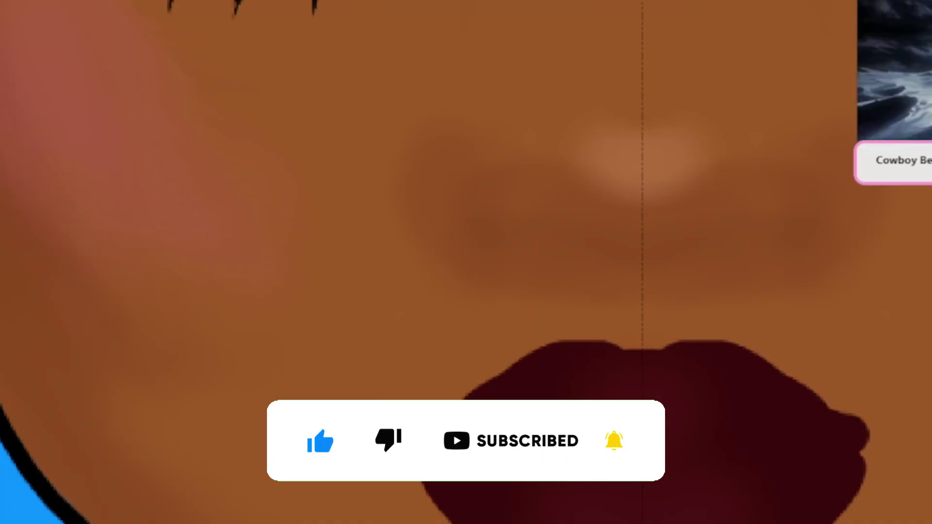
scroll(466, 262, "up", 3)
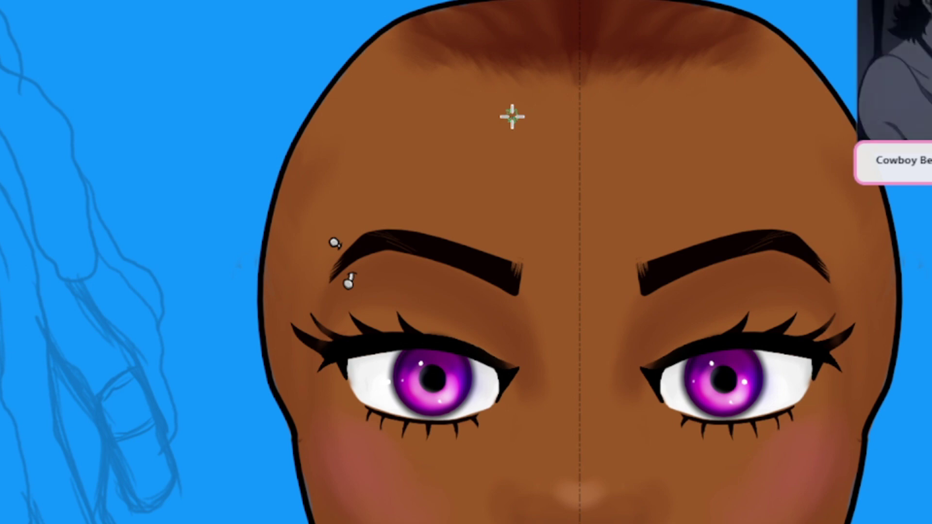
scroll(512, 117, "down", 10)
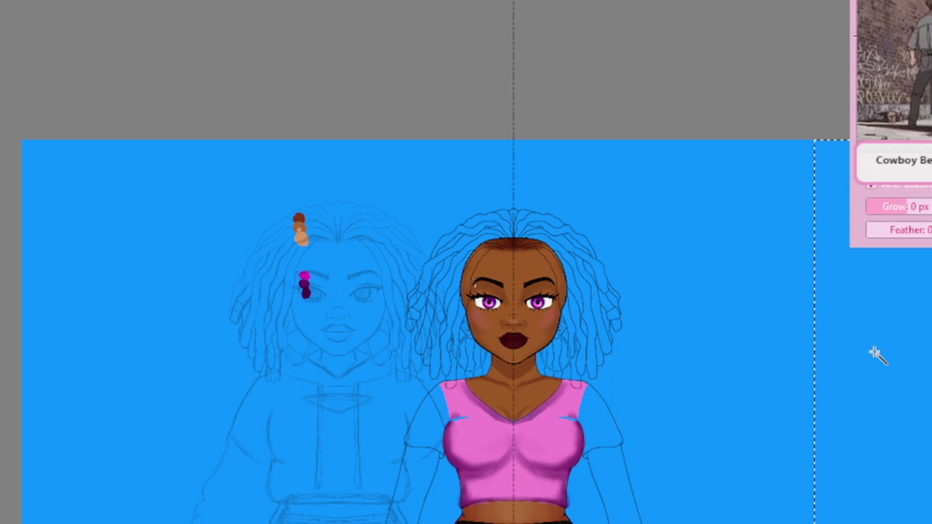
Draw mirrored black nostrils and remove the old nose and lip linework, leaving soft shading under the nose
scroll(506, 343, "up", 10)
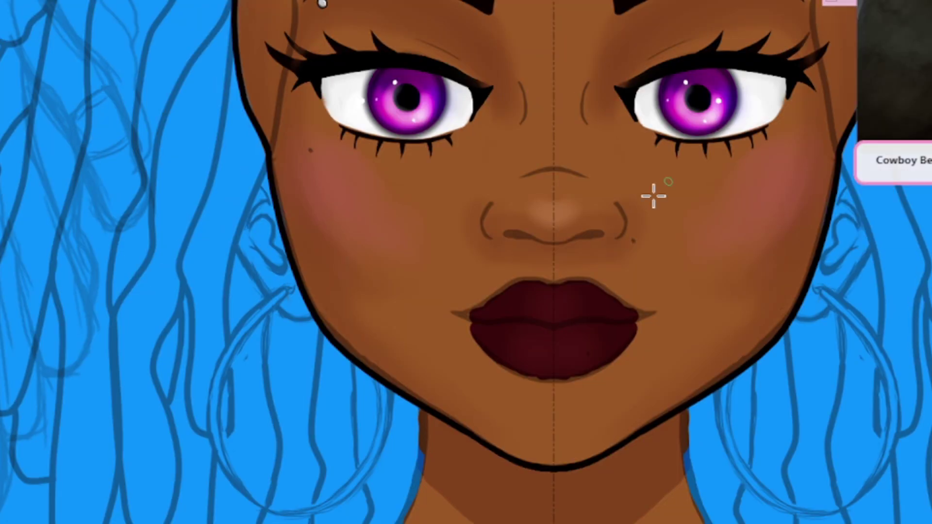
scroll(654, 196, "up", 10)
scroll(591, 346, "down", 1)
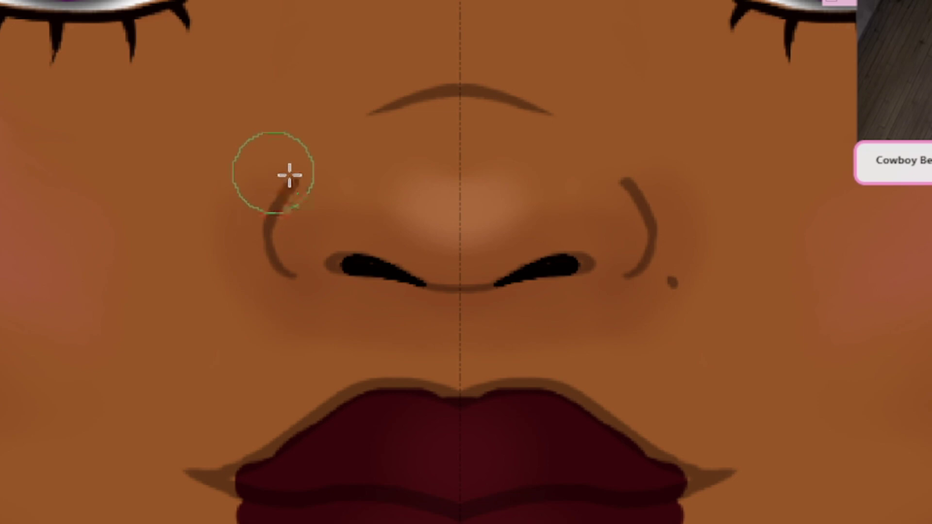
scroll(458, 379, "down", 6)
Sketch three guide circles for the nose tip and wings, and shade the nose form around them
scroll(290, 150, "up", 5)
scroll(290, 150, "down", 3)
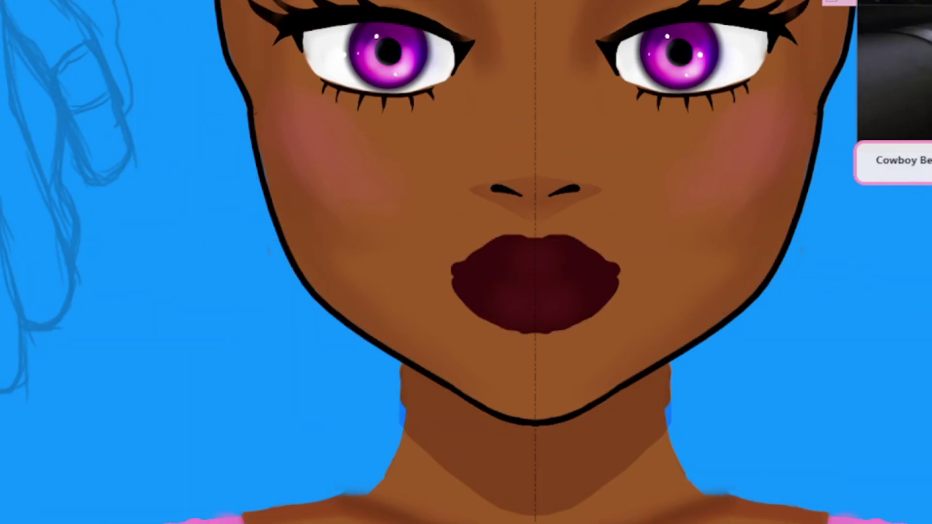
scroll(474, 221, "up", 3)
scroll(593, 250, "up", 2)
scroll(761, 169, "down", 5)
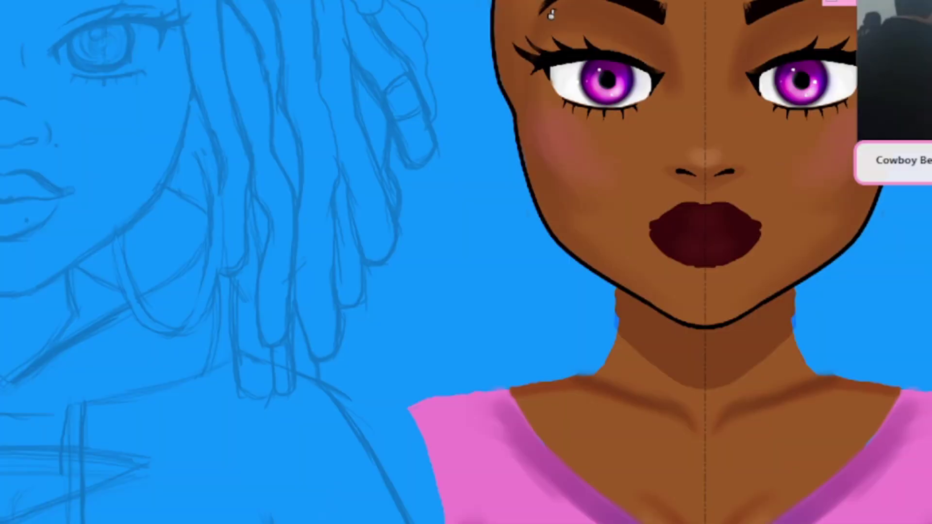
scroll(781, 146, "up", 4)
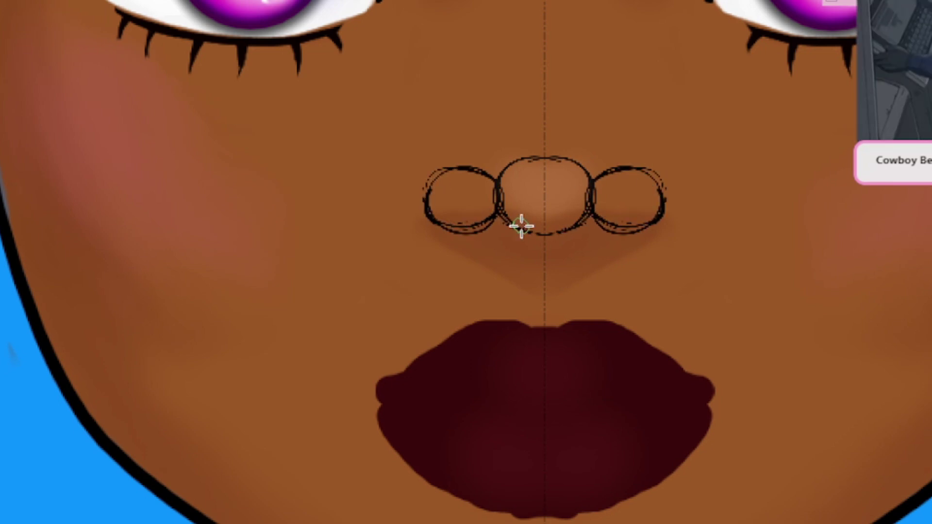
scroll(521, 226, "down", 3)
Refine the shading around the nose wings and try a light highlight on the nose bridge
scroll(620, 210, "down", 3)
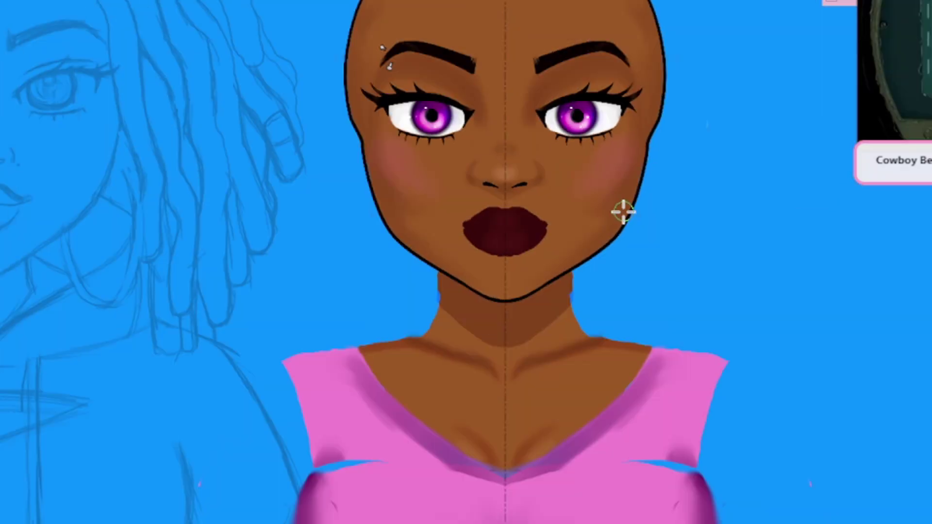
scroll(620, 210, "up", 2)
scroll(340, 69, "down", 2)
scroll(358, 38, "up", 5)
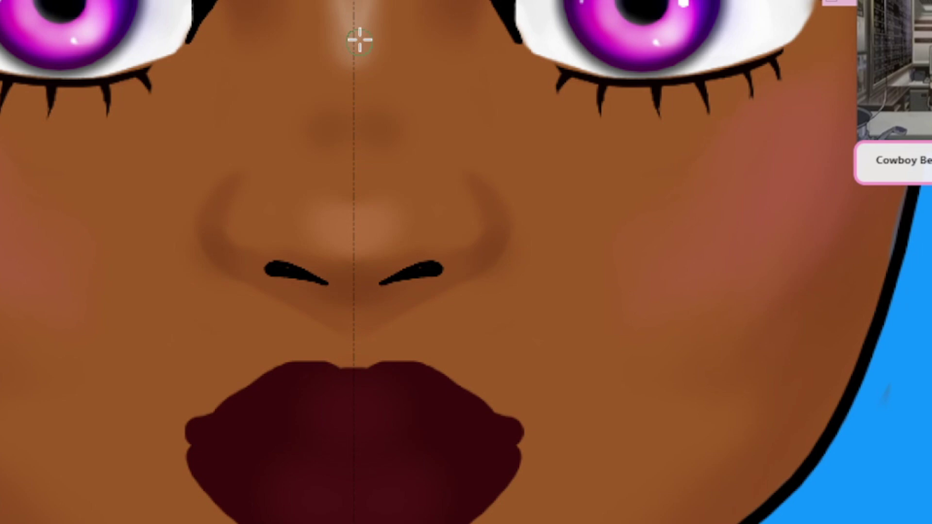
scroll(272, 147, "down", 2)
Paint light highlights on the nose tip and wing edges and blend them softly into the skin
scroll(279, 339, "down", 3)
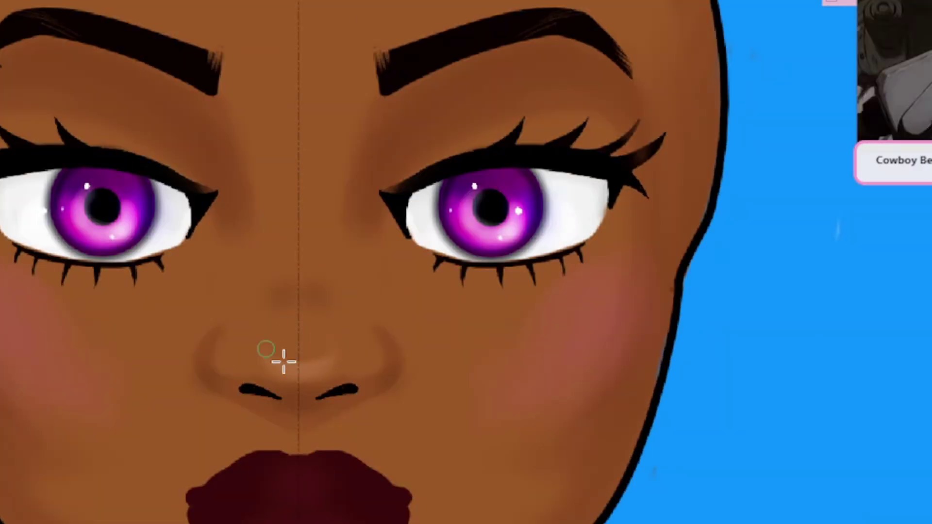
scroll(445, 161, "up", 4)
scroll(576, 162, "down", 1)
scroll(412, 92, "down", 3)
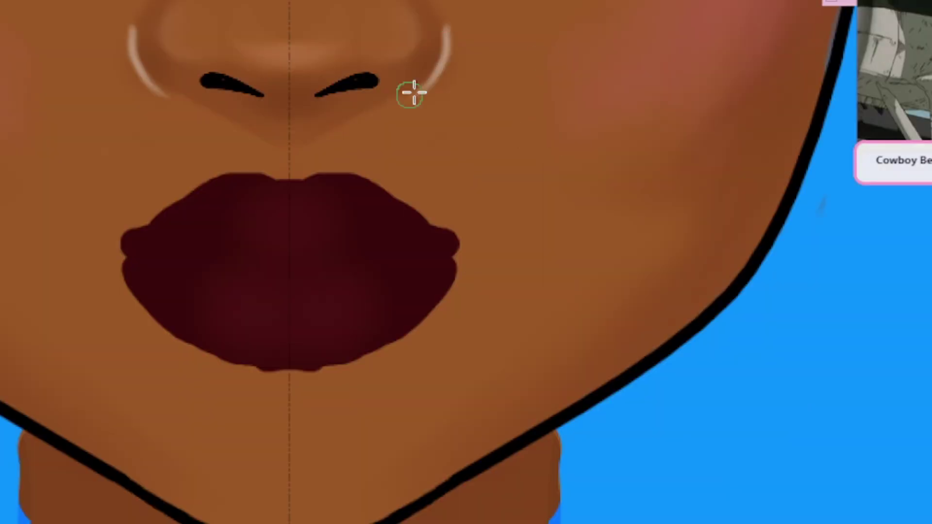
scroll(260, 245, "up", 4)
scroll(244, 221, "down", 1)
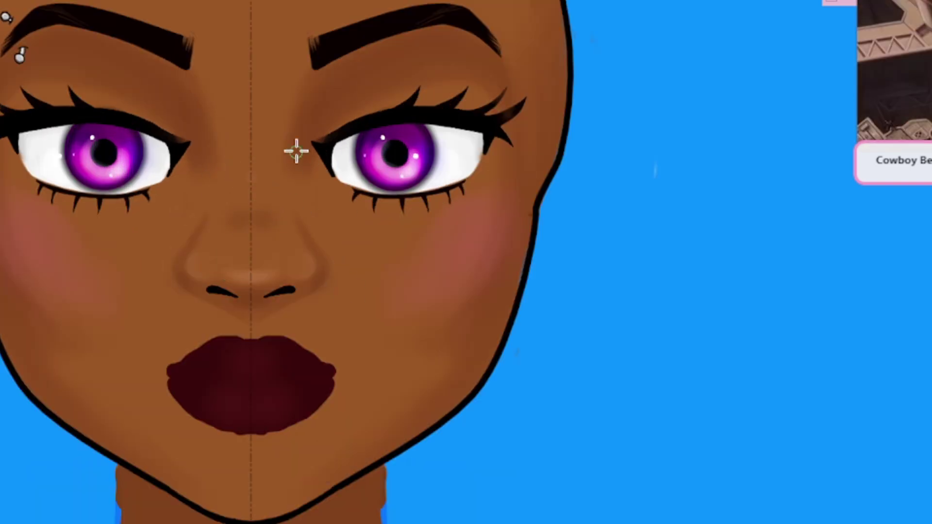
Erase the individual upper lashes from both eyes, keeping only the thick eyeliner shape
scroll(259, 216, "down", 3)
scroll(374, 214, "up", 3)
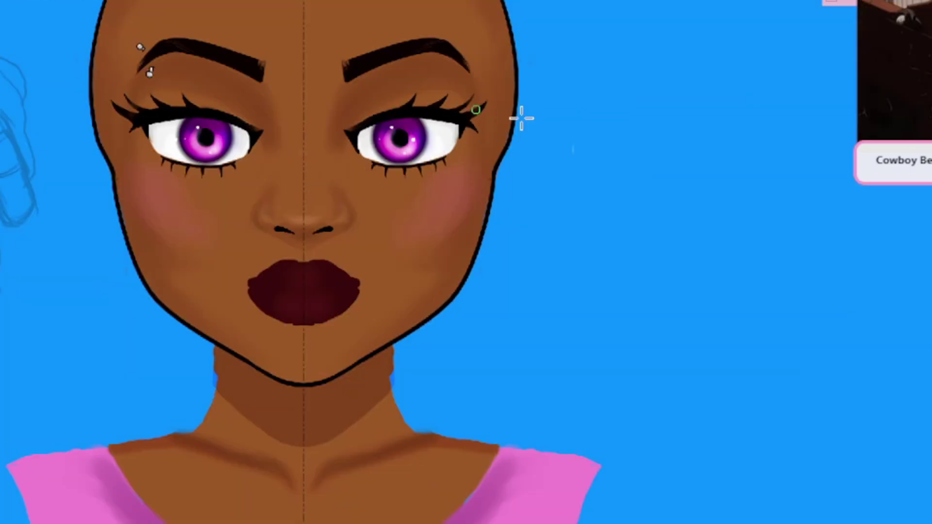
scroll(520, 118, "down", 1)
scroll(573, 146, "up", 4)
left_click_drag(347, 193, 527, 209)
scroll(628, 238, "up", 1)
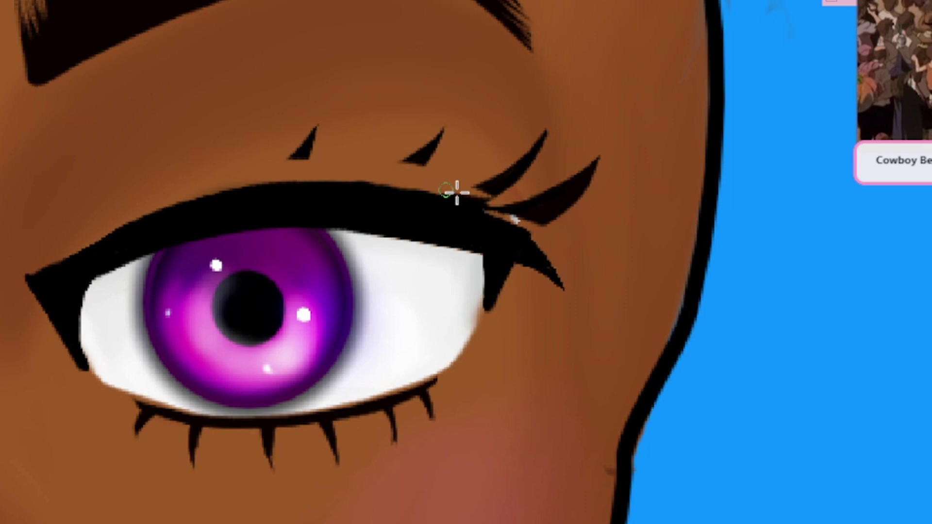
left_click_drag(455, 194, 582, 170)
scroll(491, 211, "down", 3)
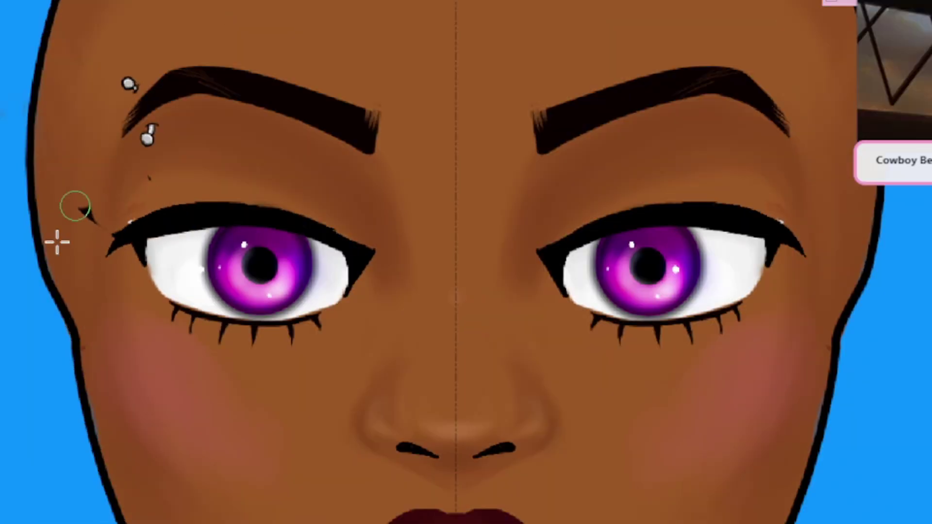
scroll(57, 240, "up", 3)
Redraw the upper eyeliner with a tapered outer wing, undoing unwanted strokes
scroll(601, 199, "down", 3)
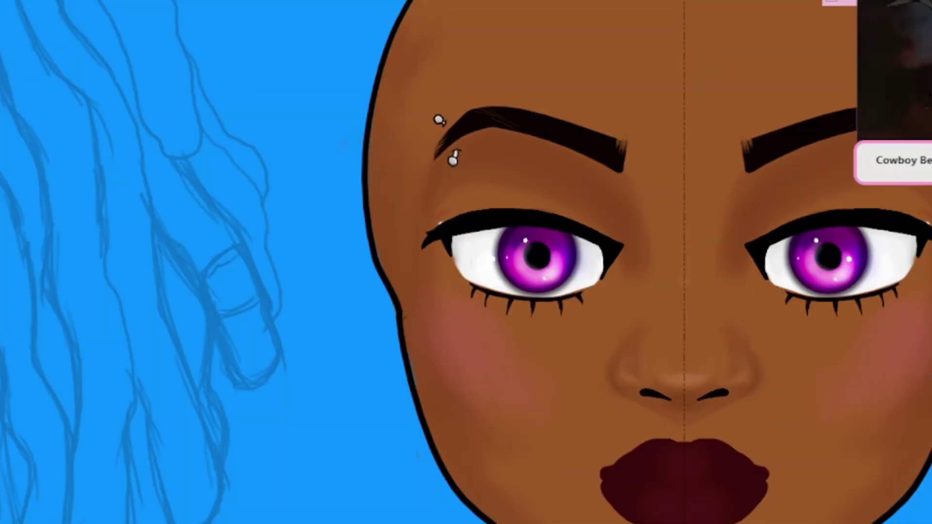
scroll(568, 252, "up", 2)
scroll(720, 313, "down", 2)
scroll(595, 270, "up", 3)
key("ctrl+z")
key("ctrl+z")
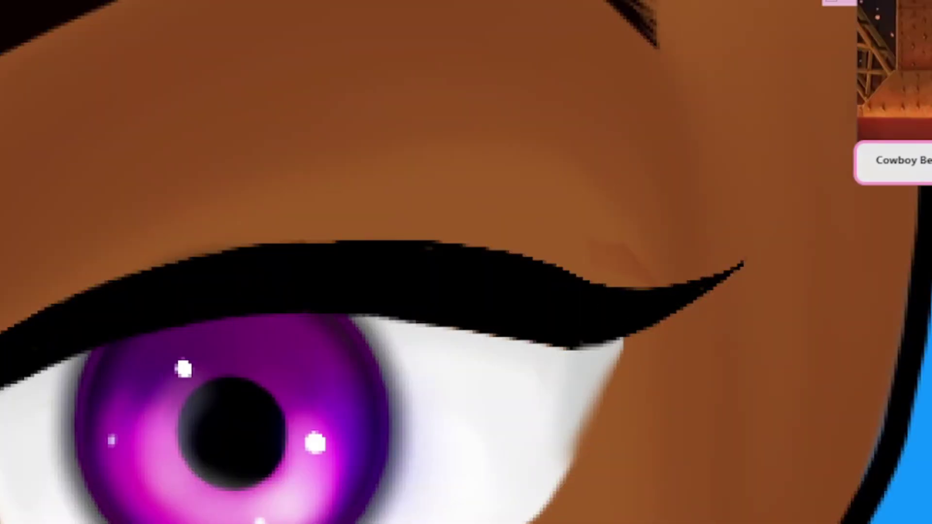
Reshape the black inner and outer eye corners so they join smoothly with the winged eyeliner
scroll(443, 193, "down", 5)
key("ctrl+z")
scroll(370, 226, "up", 4)
key("ctrl+z")
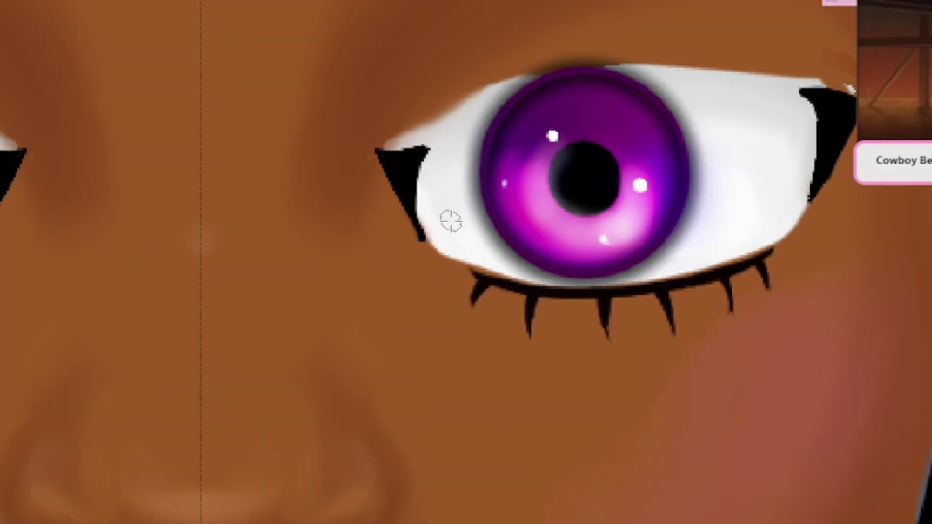
key("ctrl+shift+z")
left_click_drag(451, 221, 469, 203)
scroll(525, 217, "up", 2)
scroll(575, 285, "down", 5)
scroll(486, 252, "up", 3)
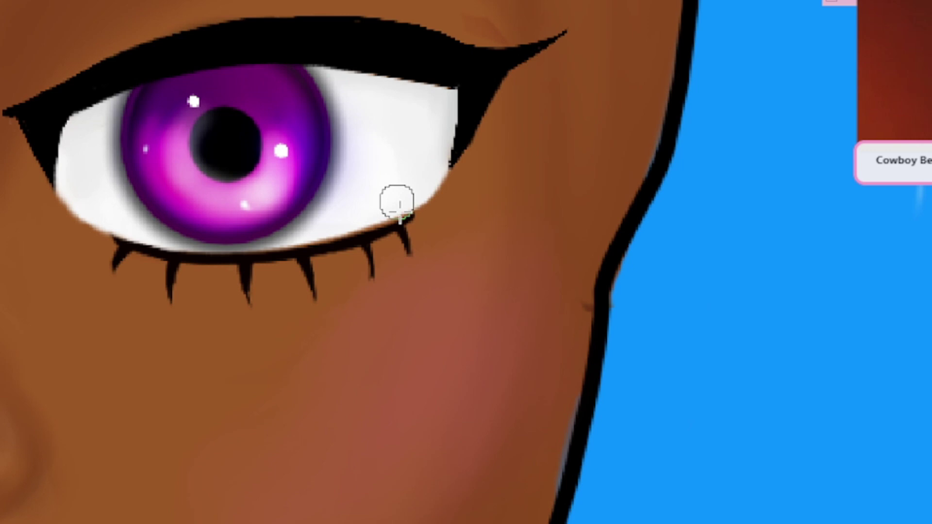
Draw a row of thin, curved lashes along the outer half of the upper eyeliner
scroll(400, 191, "down", 4)
scroll(499, 181, "up", 3)
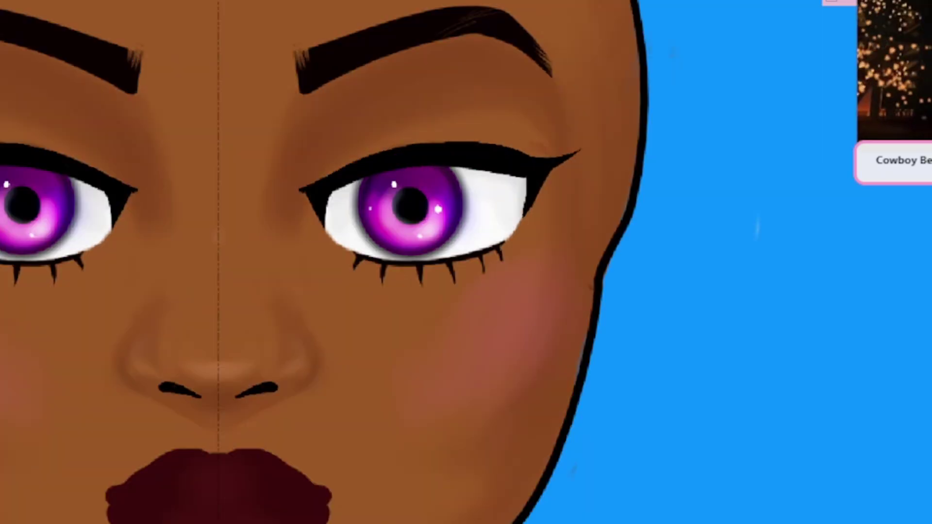
scroll(165, 118, "down", 4)
scroll(537, 40, "up", 3)
scroll(621, 158, "up", 2)
scroll(621, 158, "up", 2)
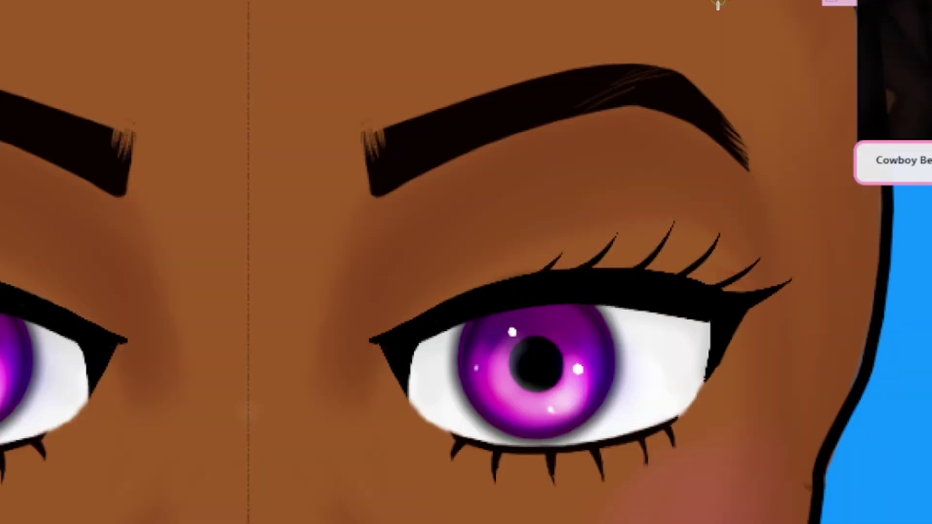
scroll(723, 221, "up", 2)
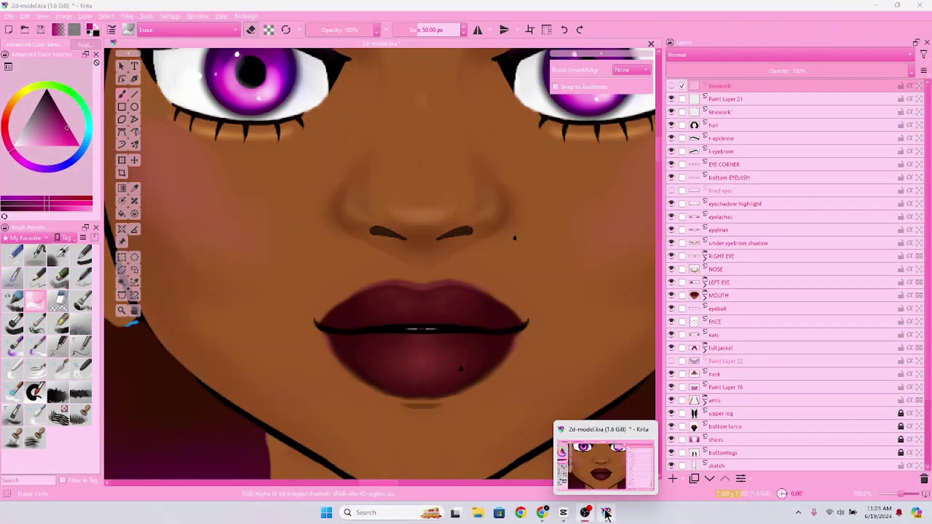
Switch to Krita, show the topmost linework layer over the hair and hoodie, and review the whole character
left_click(606, 515)
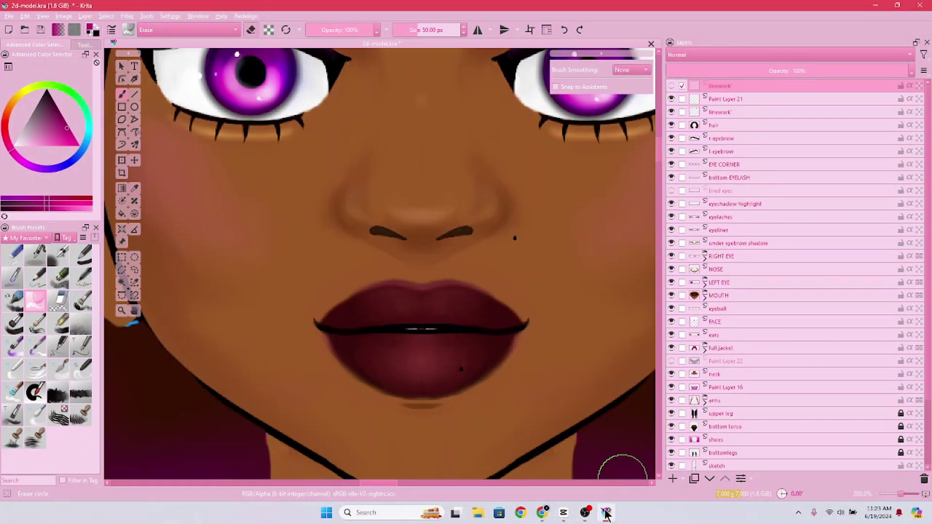
scroll(450, 303, "down", 5)
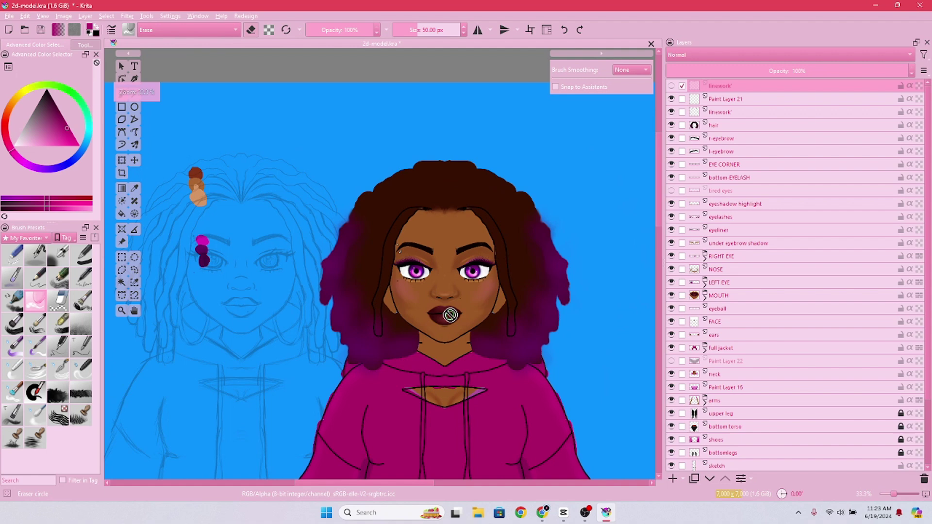
left_click(671, 99)
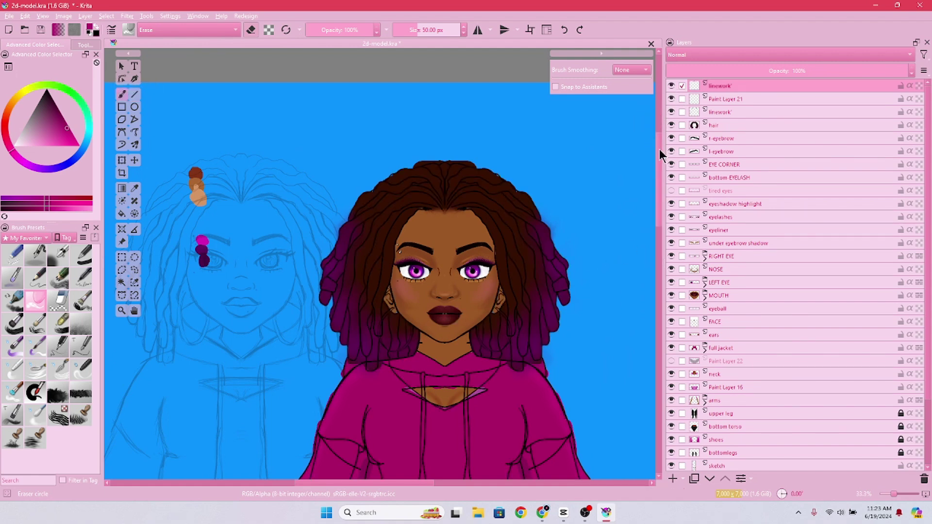
scroll(660, 165, "down", 5)
scroll(651, 219, "up", 3)
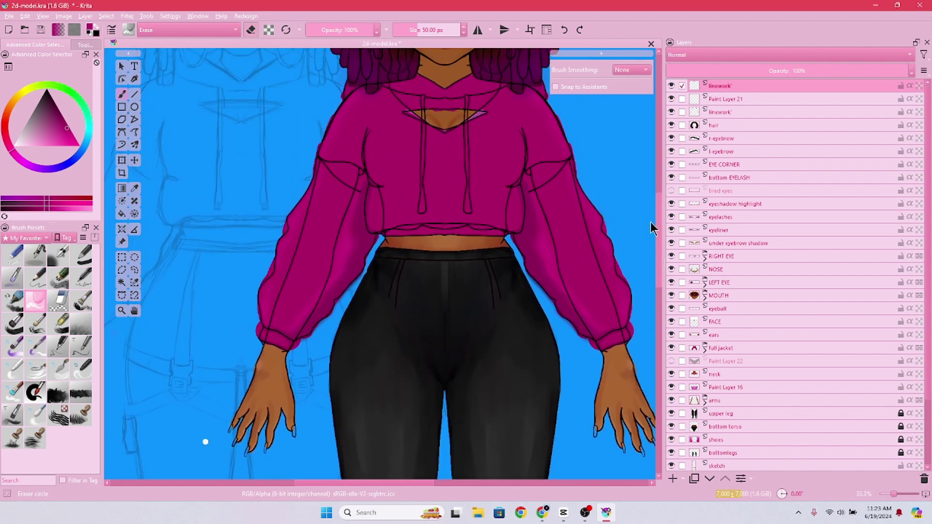
Review the full figure and hide Paint Layer 14 with the colour swatches over the sketched head
scroll(649, 215, "down", 8)
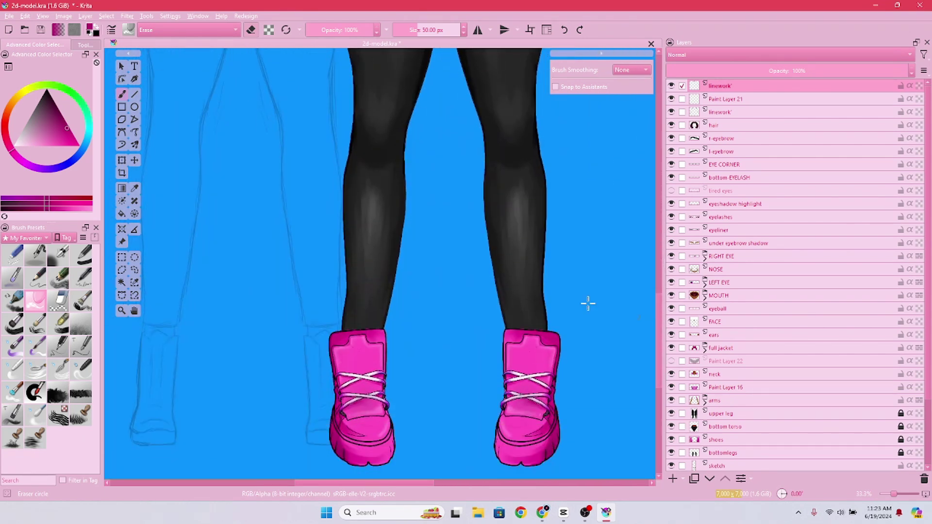
scroll(570, 296, "down", 3)
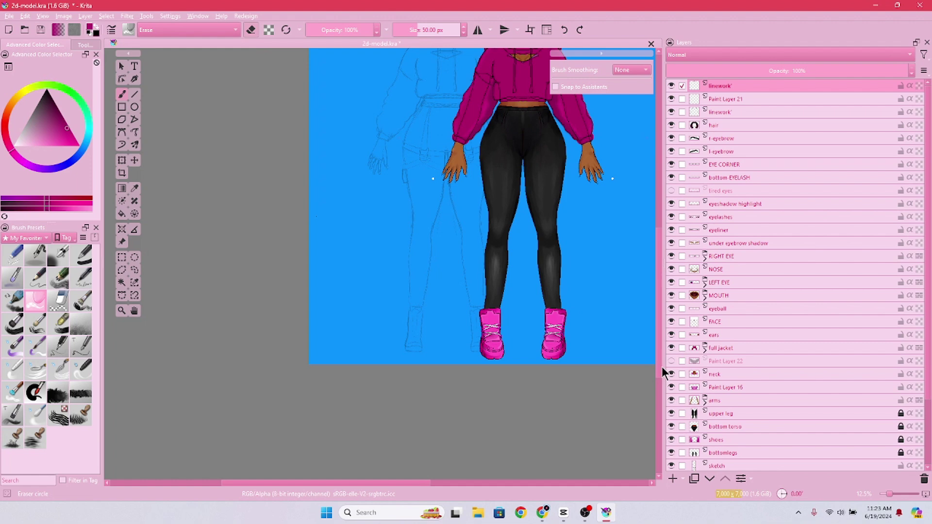
scroll(662, 361, "up", 5)
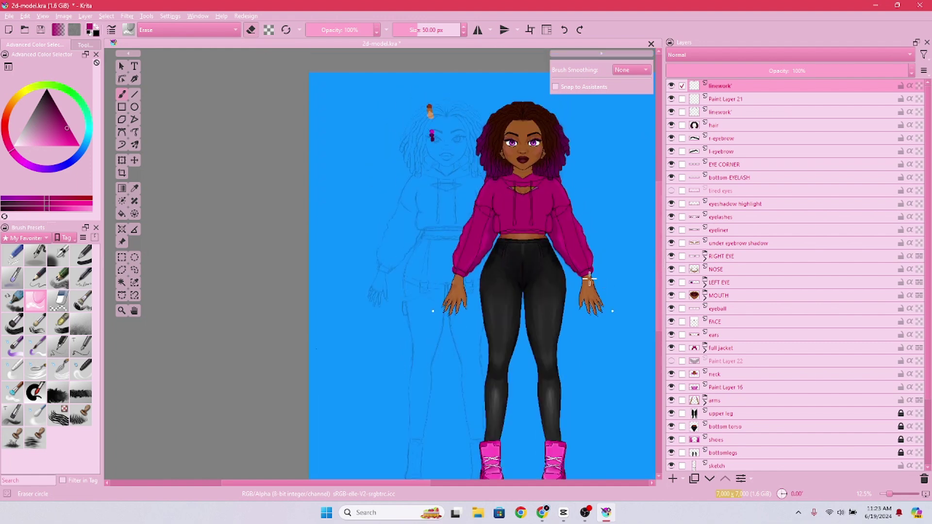
scroll(713, 418, "down", 2)
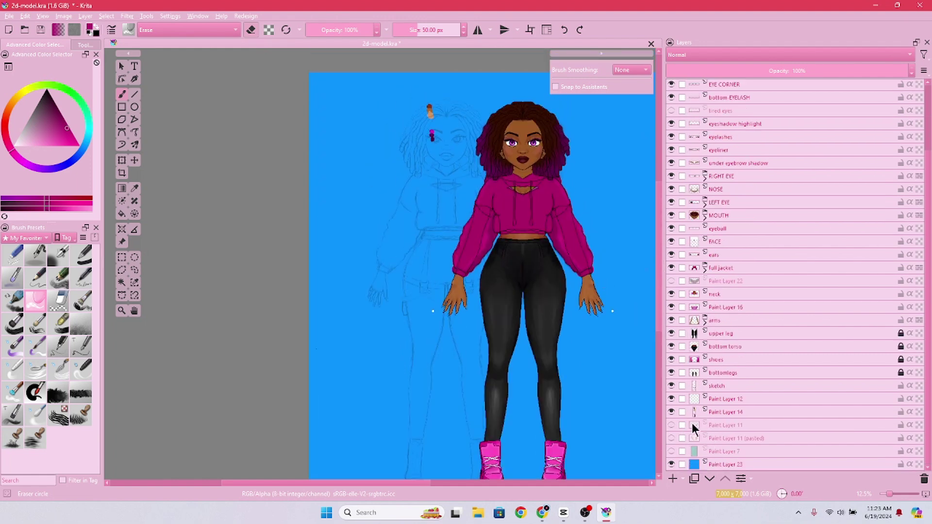
left_click(671, 411)
Expand the MOUTH group to list its lip, teeth and tongue layers, with the lips enlarged in view
scroll(442, 109, "up", 2)
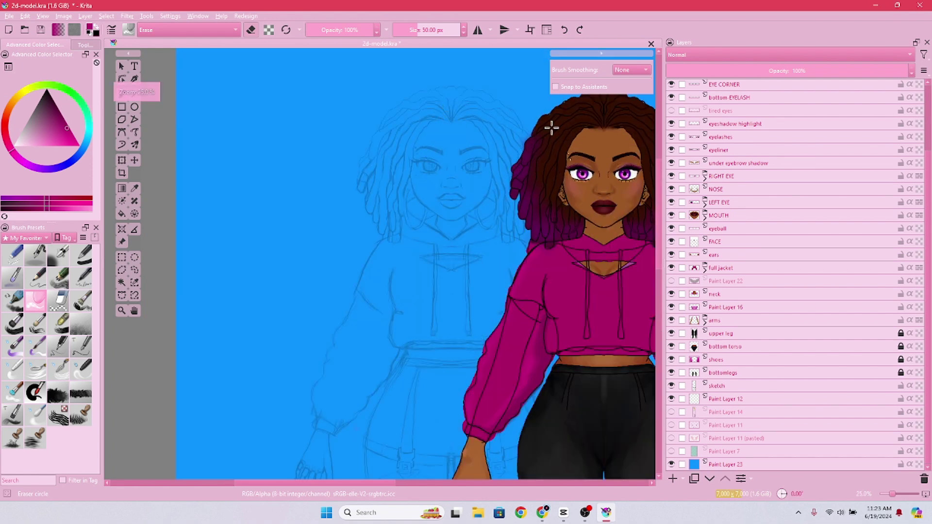
scroll(591, 139, "up", 1)
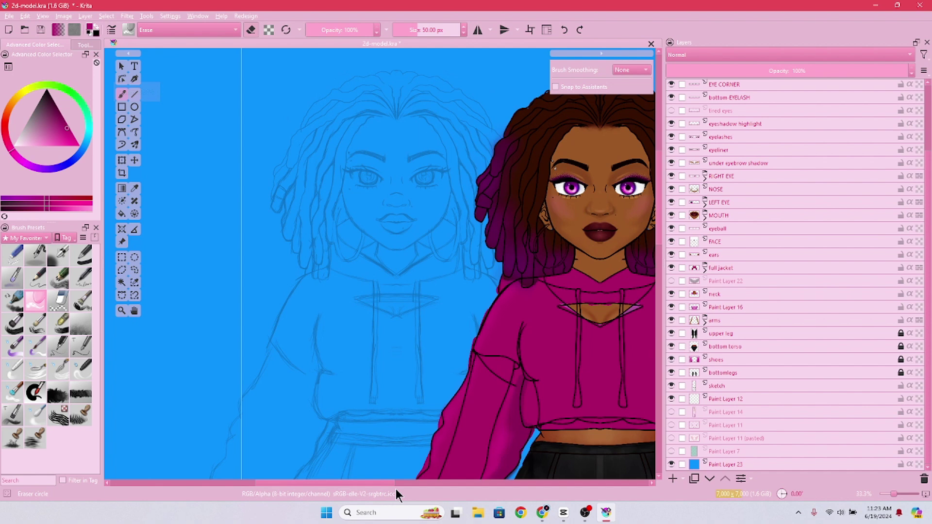
left_click_drag(392, 483, 416, 483)
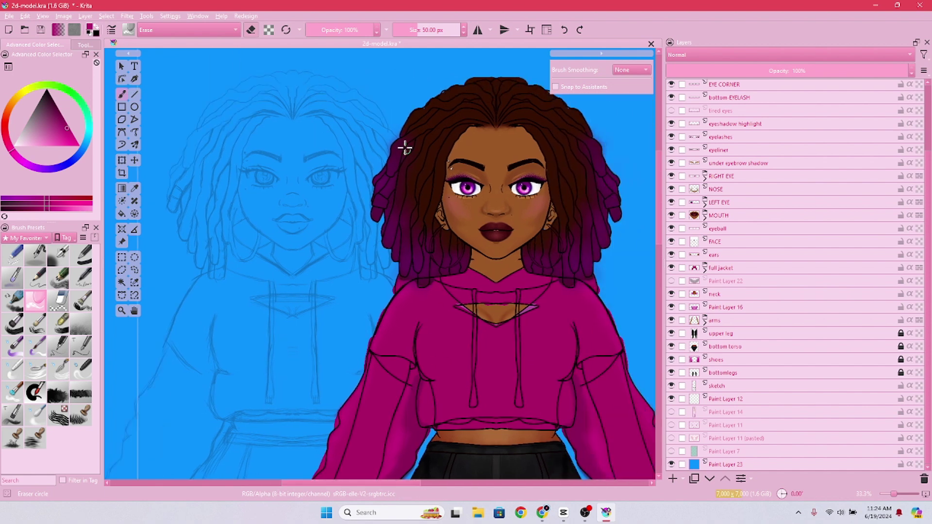
scroll(389, 153, "up", 1)
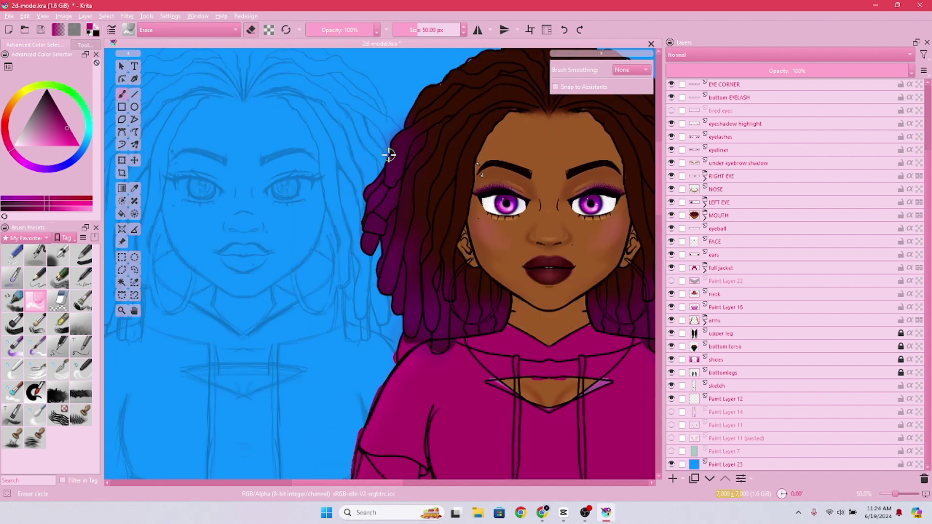
scroll(389, 153, "down", 1)
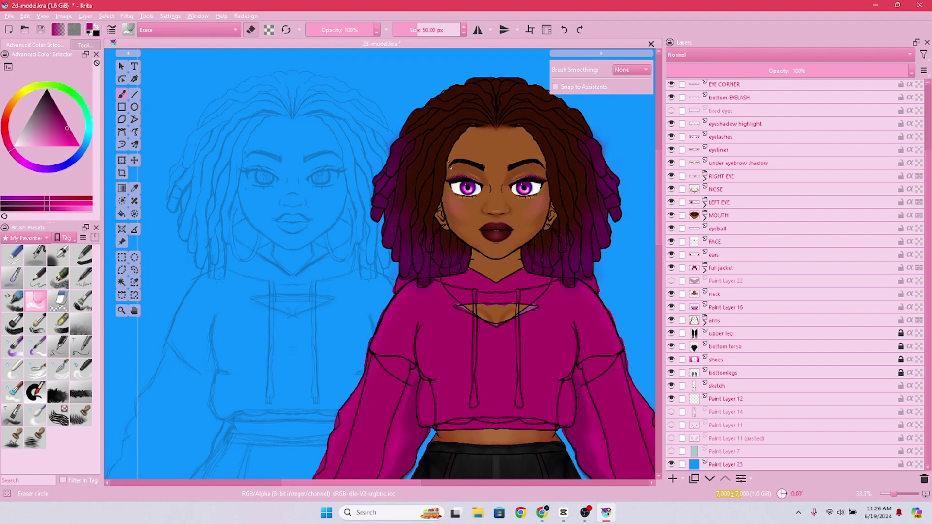
left_click(736, 212)
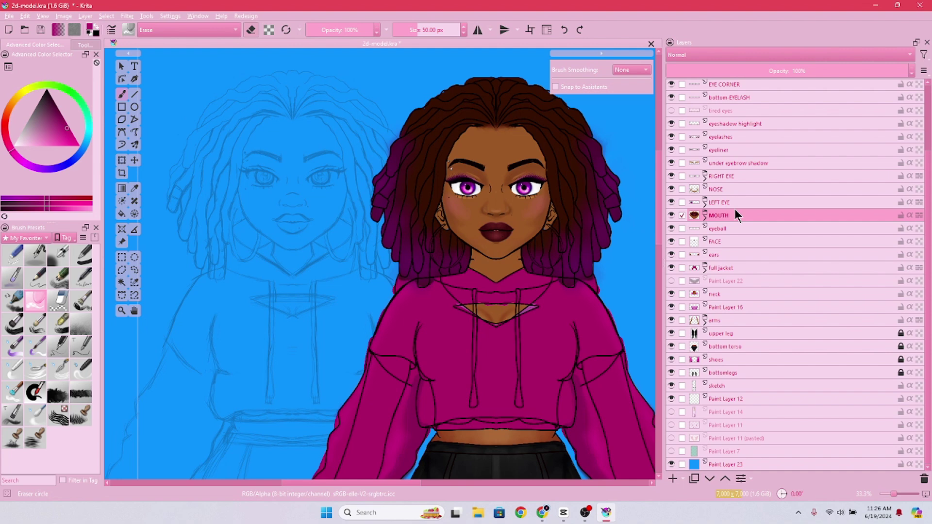
scroll(482, 208, "up", 4)
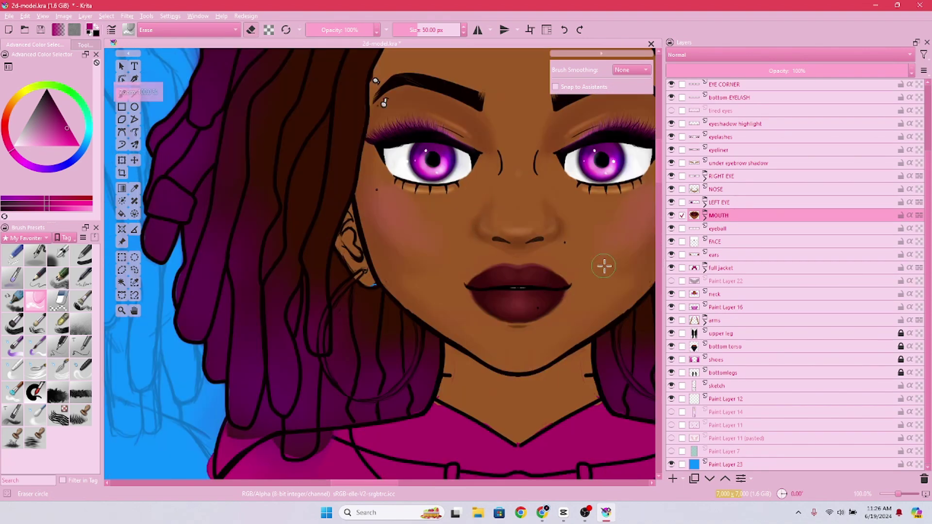
scroll(607, 279, "up", 2)
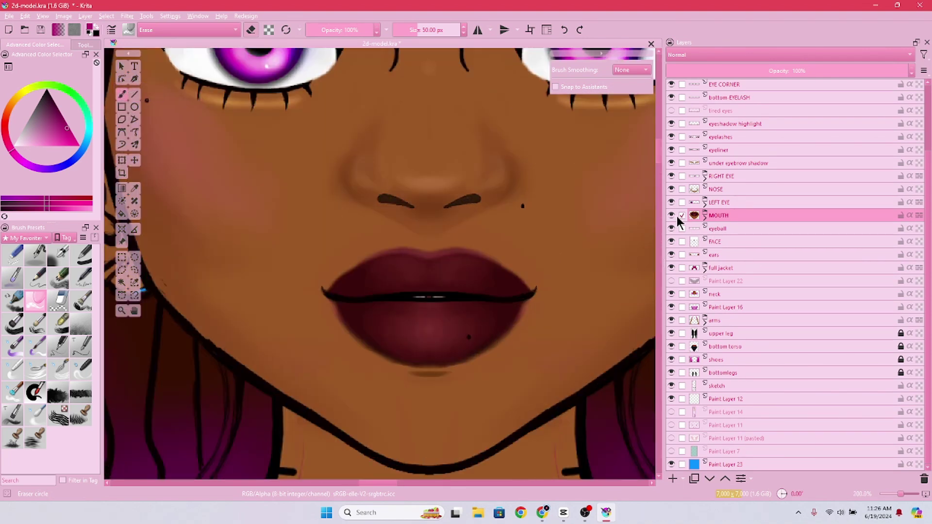
left_click(707, 217)
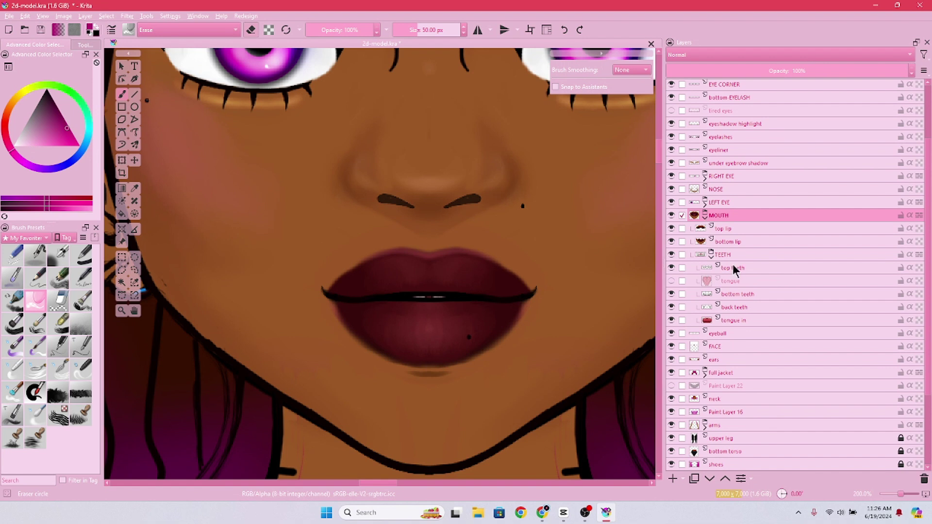
right_click(729, 214)
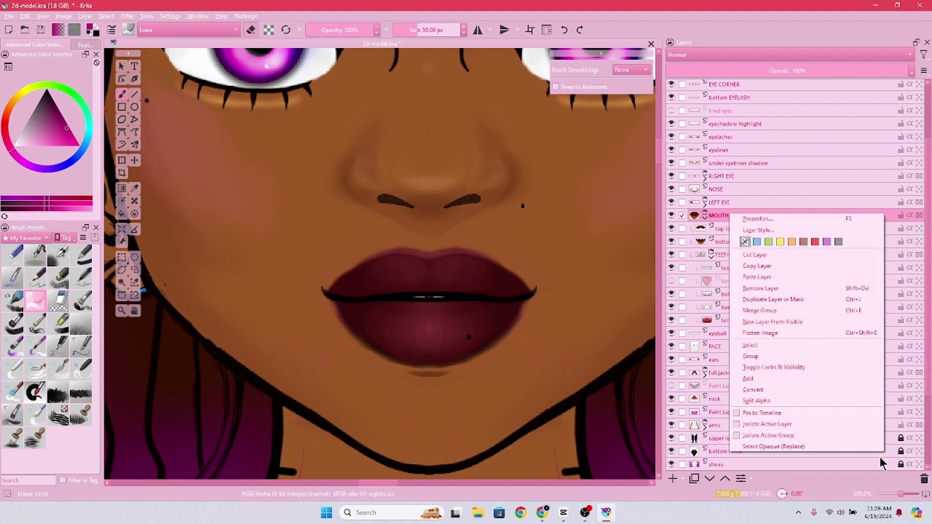
left_click(824, 433)
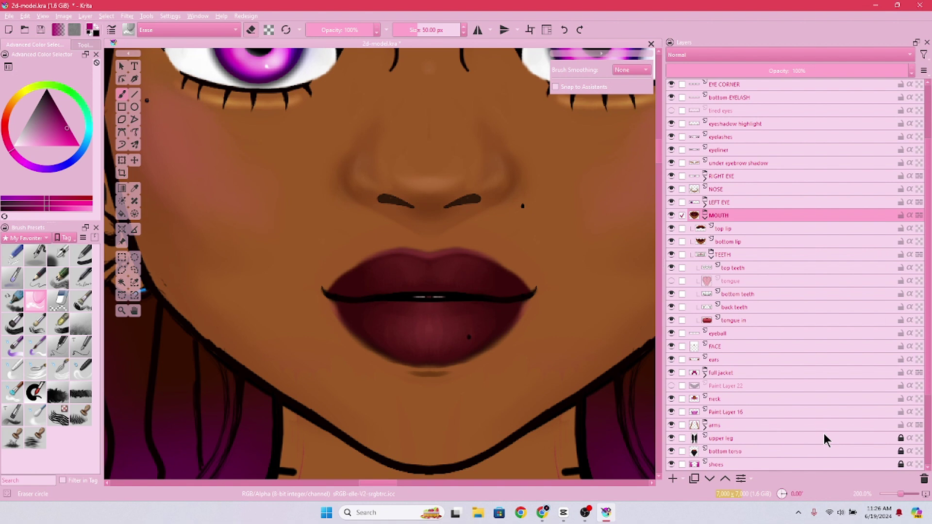
mouse_move(715, 214)
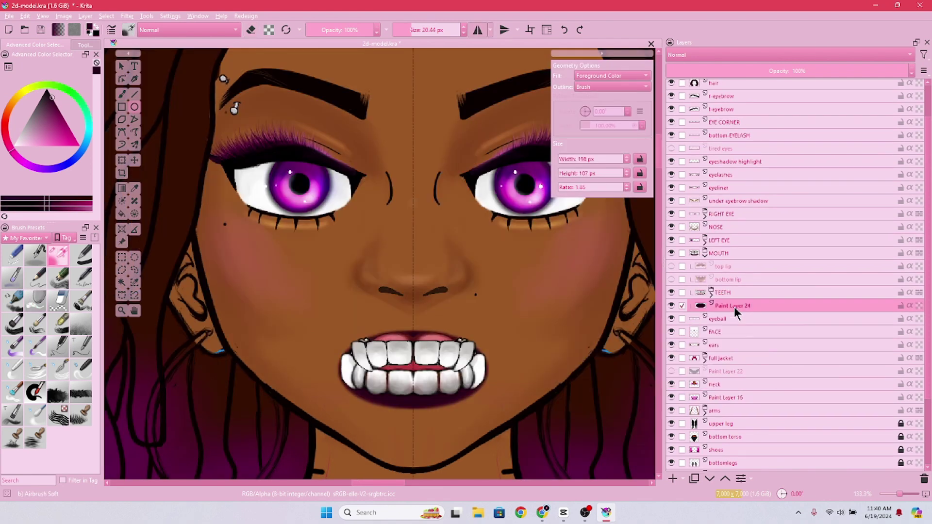
Rename the new paint layer below the TEETH group as "inner mouth"
double_click(734, 307)
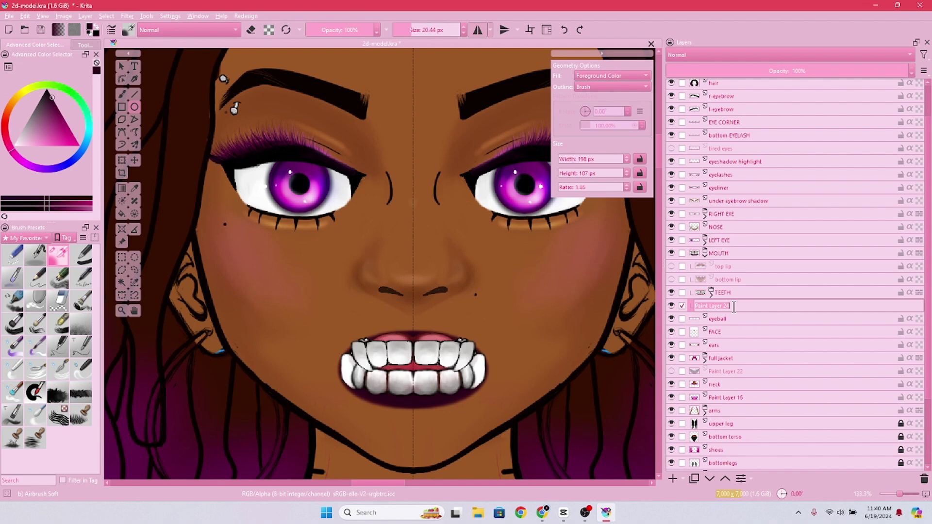
type("inner mouth")
left_click(734, 321)
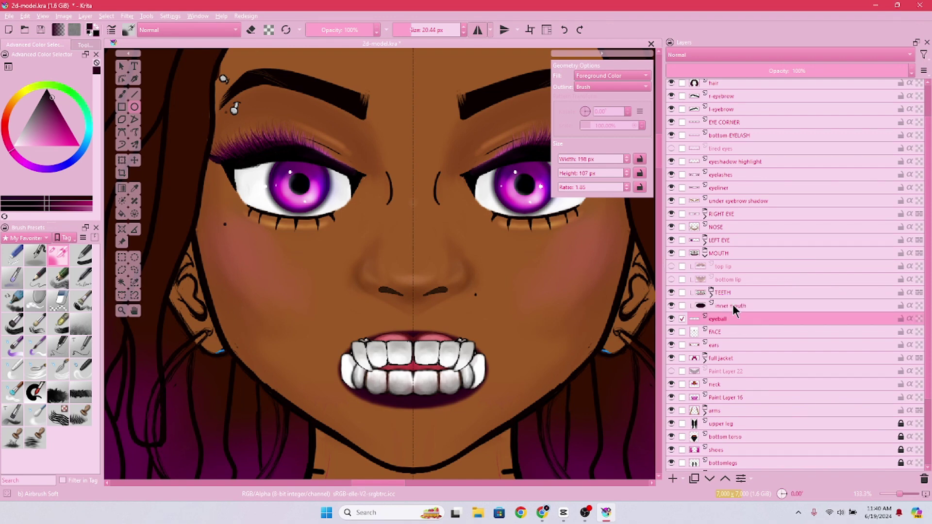
double_click(726, 306)
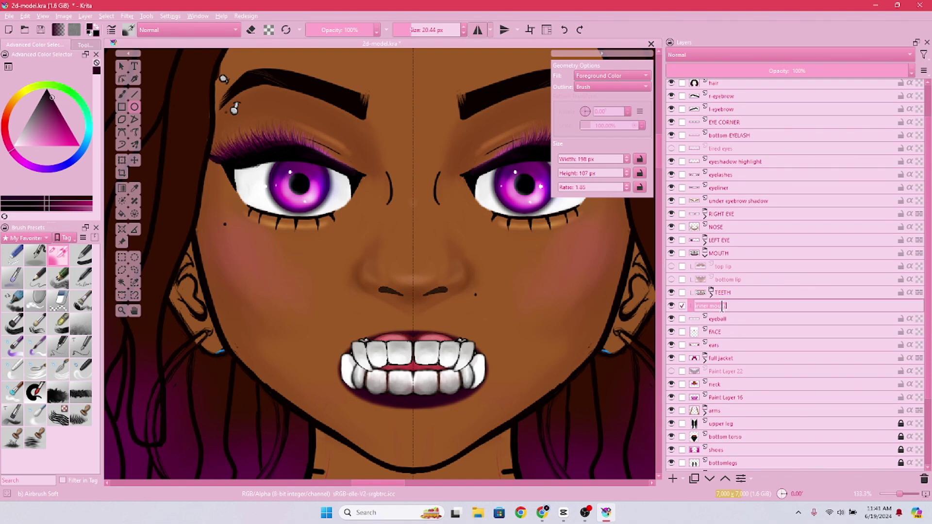
left_click(757, 319)
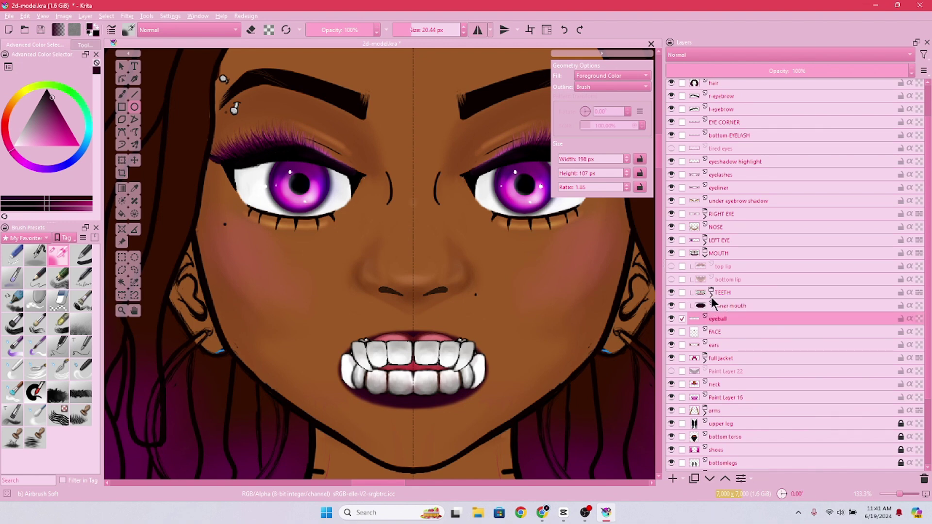
Show the top lip and bottom lip layers over the teeth, and collapse the MOUTH group
left_click(672, 266)
left_click(672, 280)
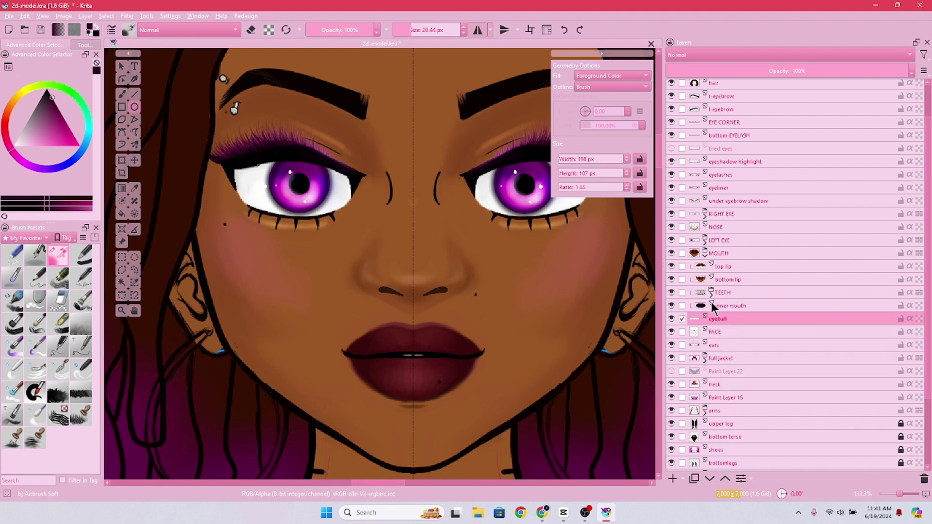
mouse_move(716, 310)
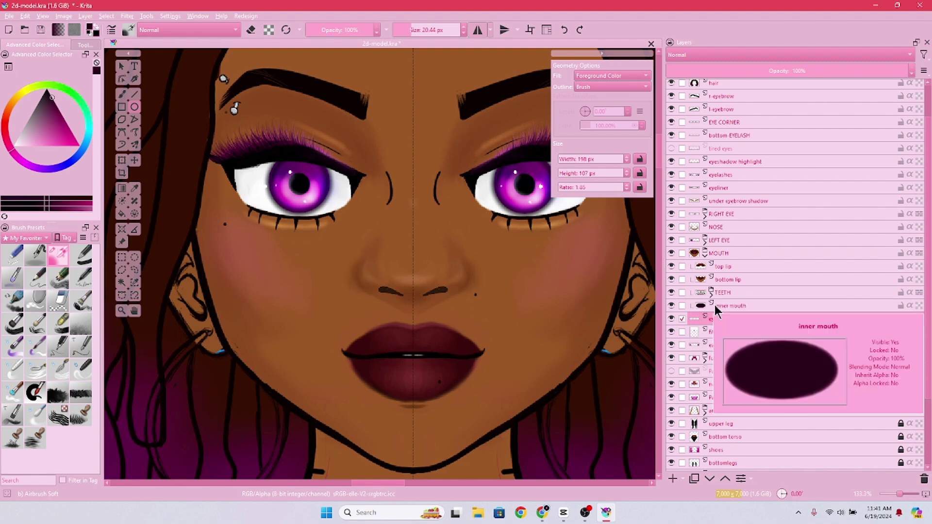
left_click(705, 253)
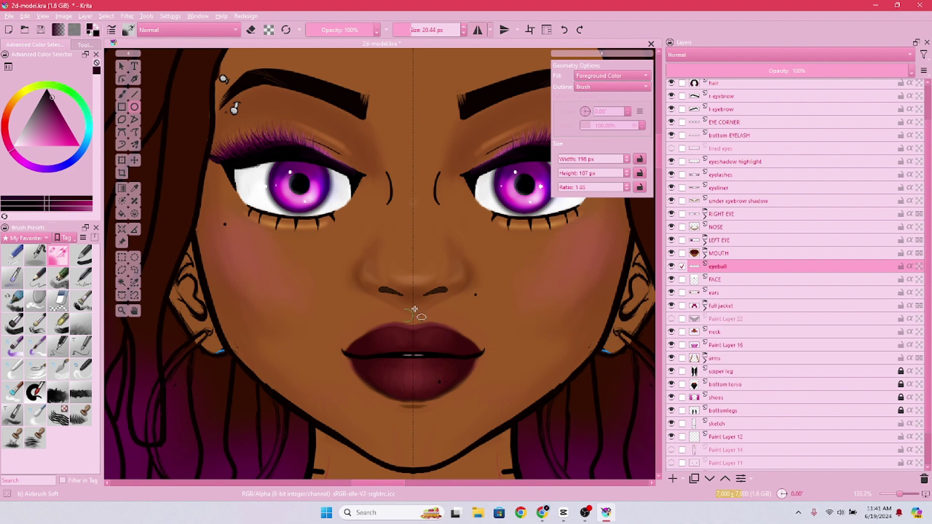
Compare the face with and without the NOSE layer, close up and from further away, leaving the layer visible
scroll(391, 372, "down", 3)
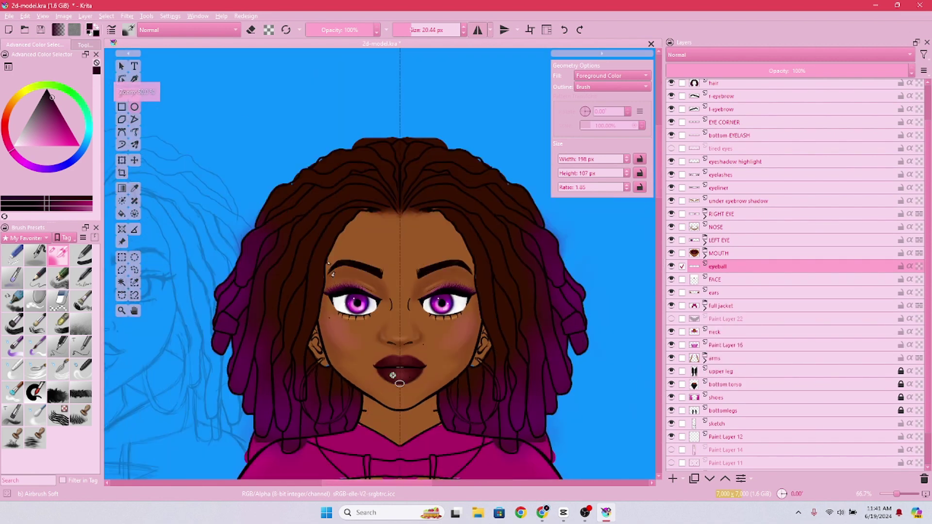
scroll(386, 413, "up", 3)
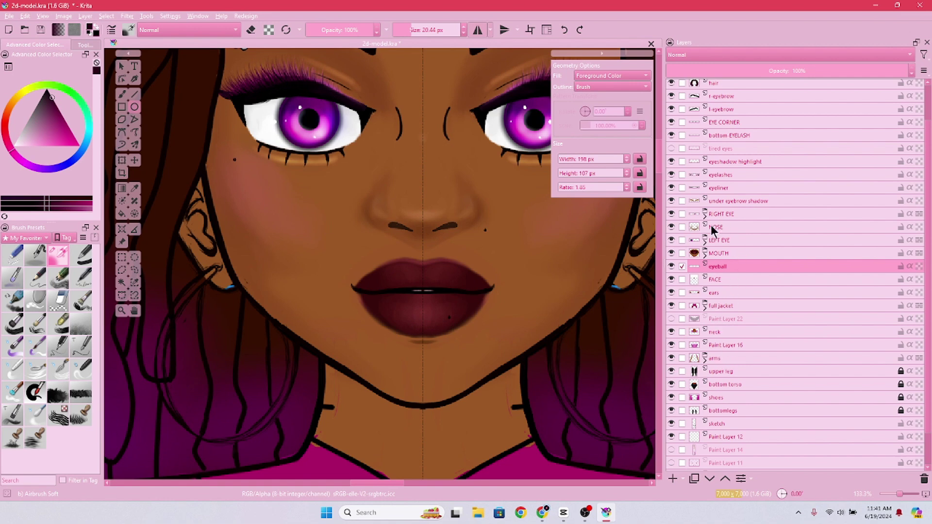
left_click(673, 226)
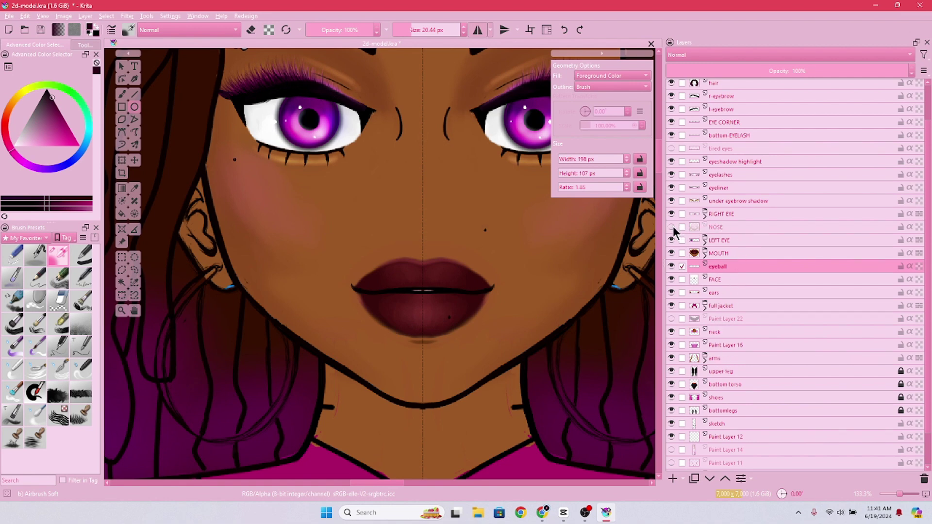
left_click(672, 226)
left_click(673, 227)
left_click(673, 227)
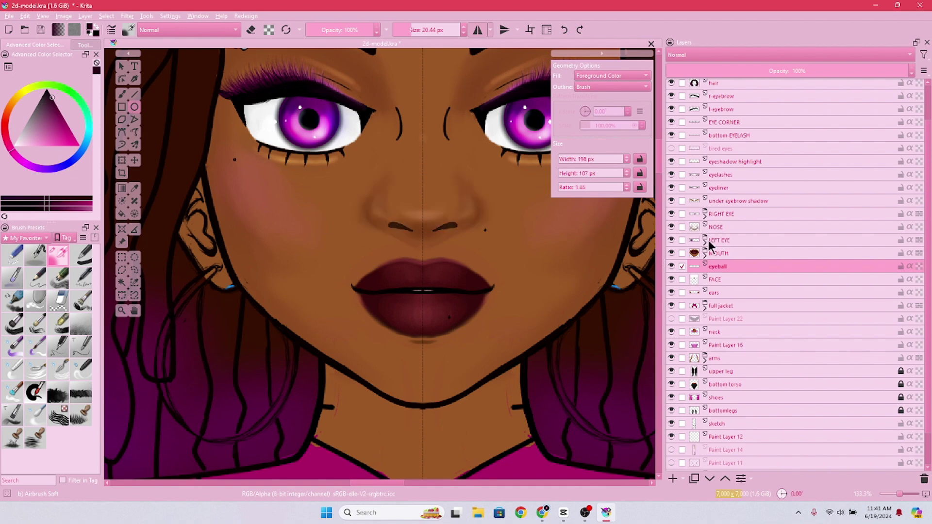
left_click(672, 227)
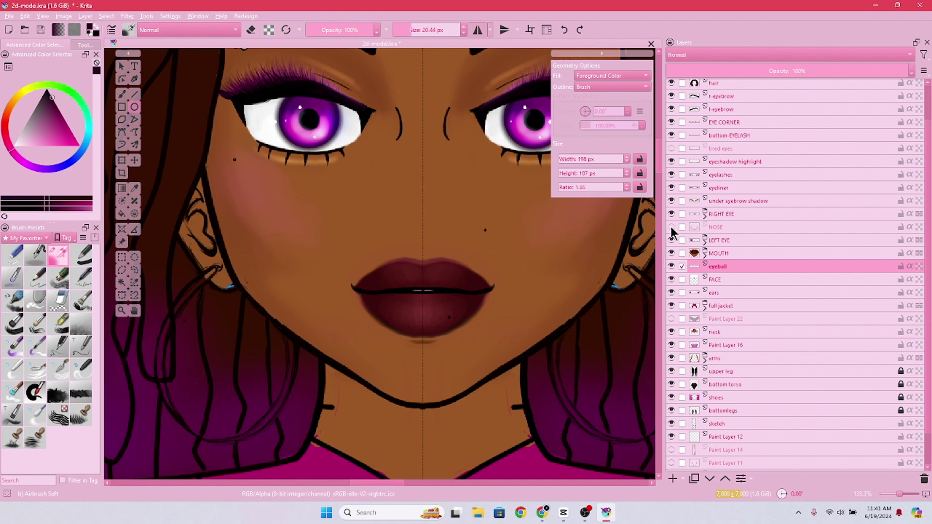
left_click(672, 228)
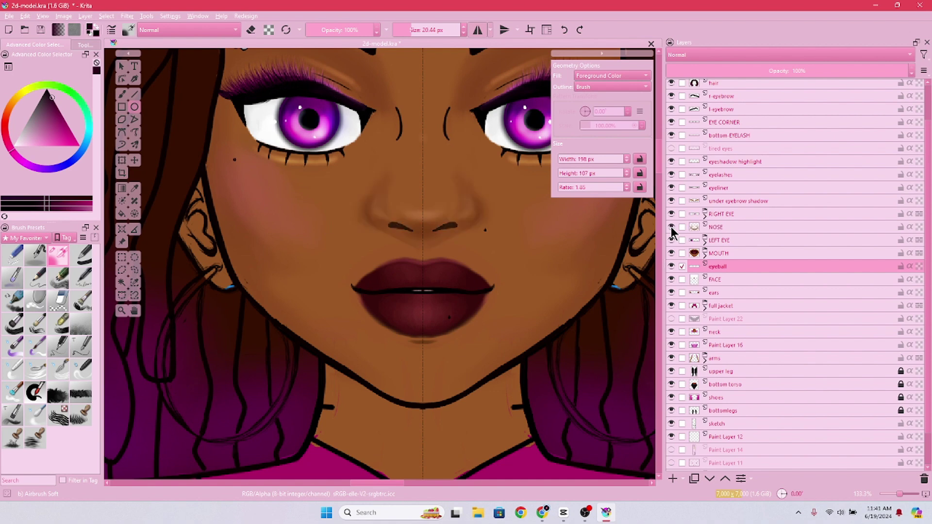
scroll(410, 235, "down", 3)
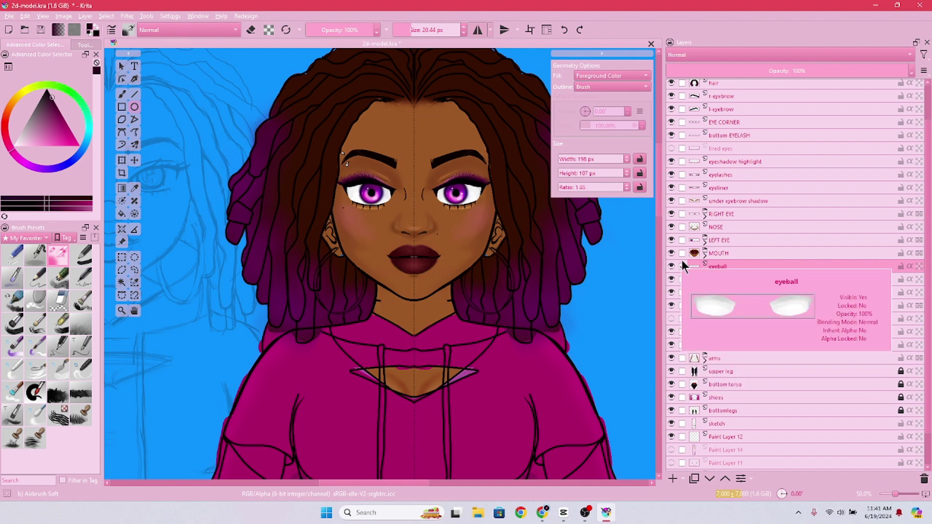
left_click(672, 227)
left_click(671, 227)
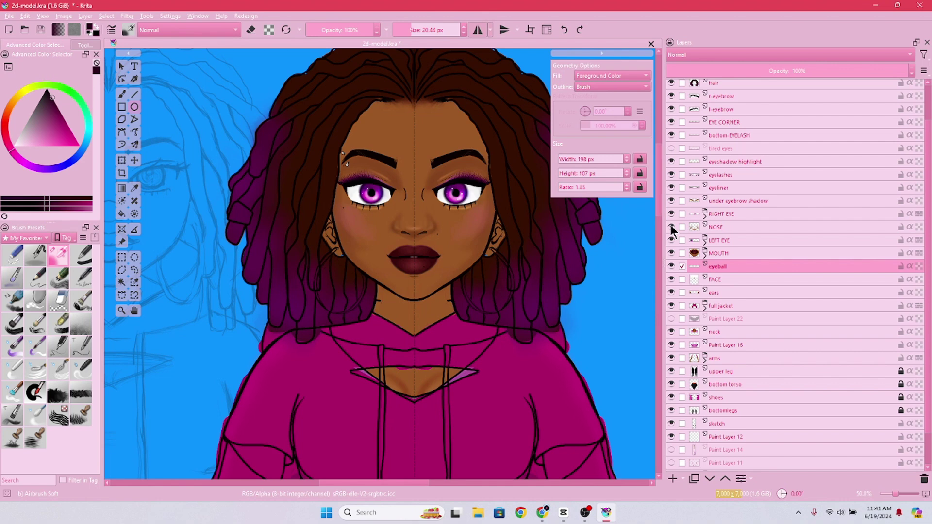
Compare the lower legs with and without the shoes layer up close, leaving the layer visible
scroll(589, 366, "down", 3)
left_click_drag(658, 215, 658, 262)
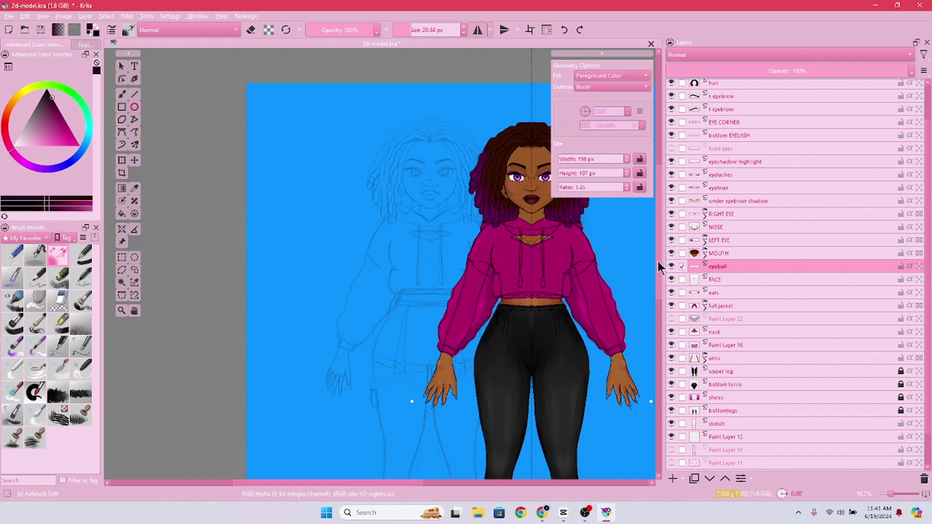
scroll(659, 267, "down", 5)
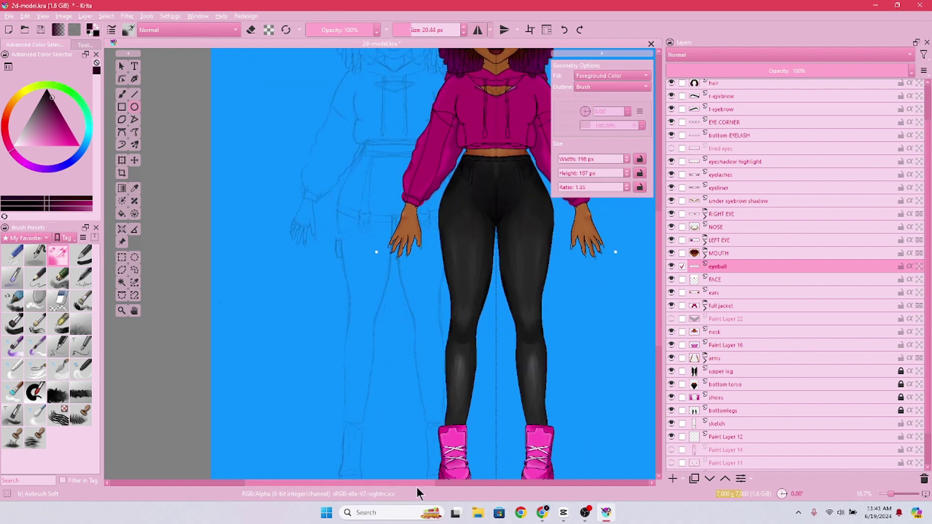
scroll(417, 486, "right", 3)
scroll(660, 272, "down", 2)
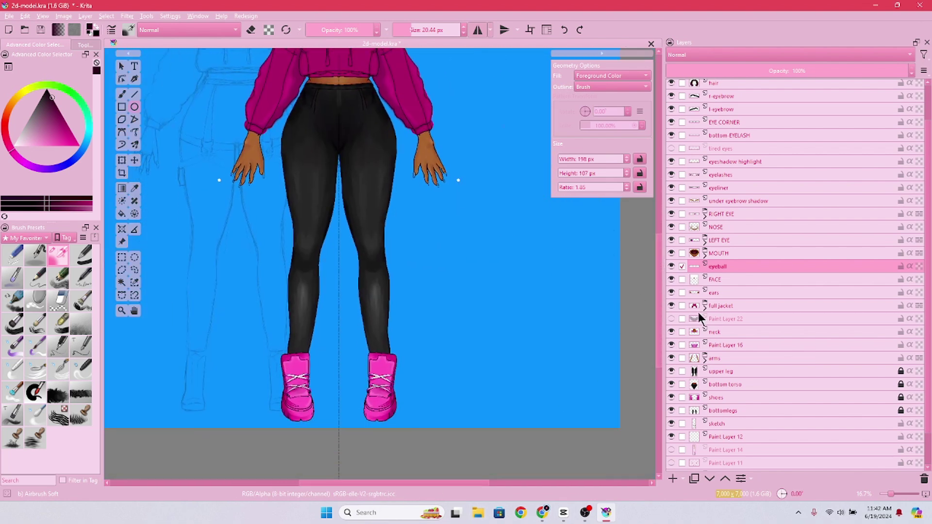
scroll(352, 418, "up", 1)
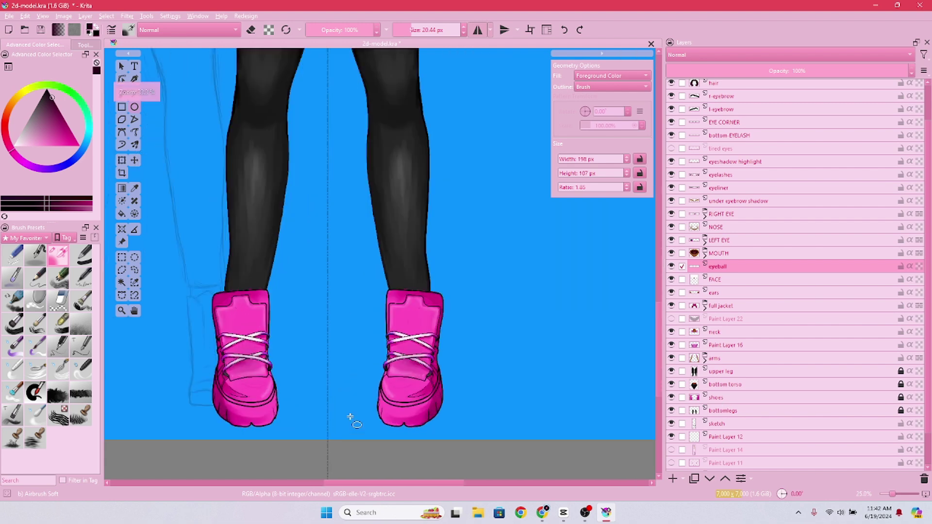
scroll(350, 417, "up", 3)
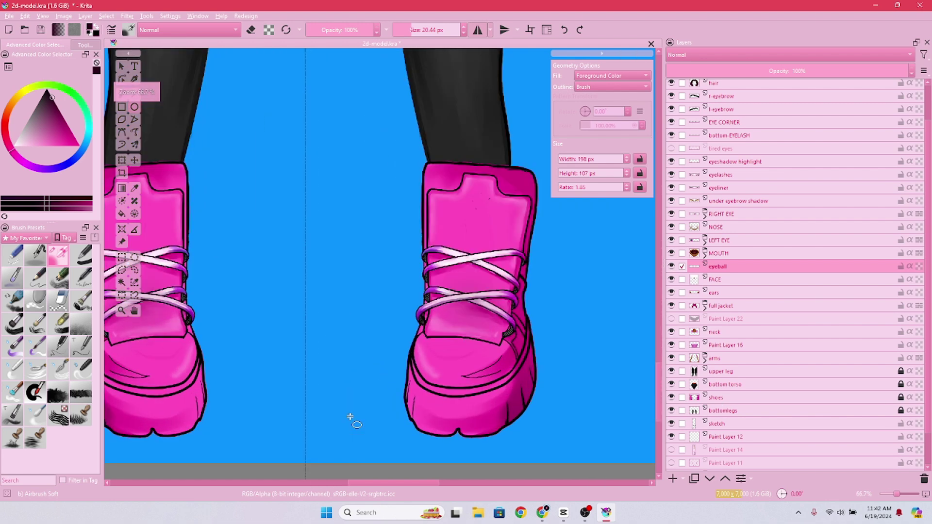
left_click(671, 398)
left_click(671, 398)
left_click(672, 398)
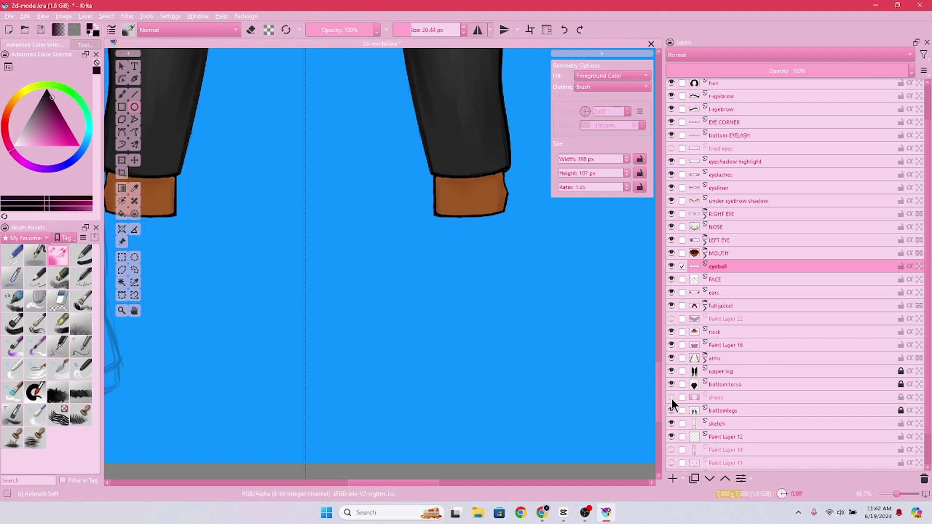
left_click(671, 397)
left_click(671, 397)
left_click(672, 397)
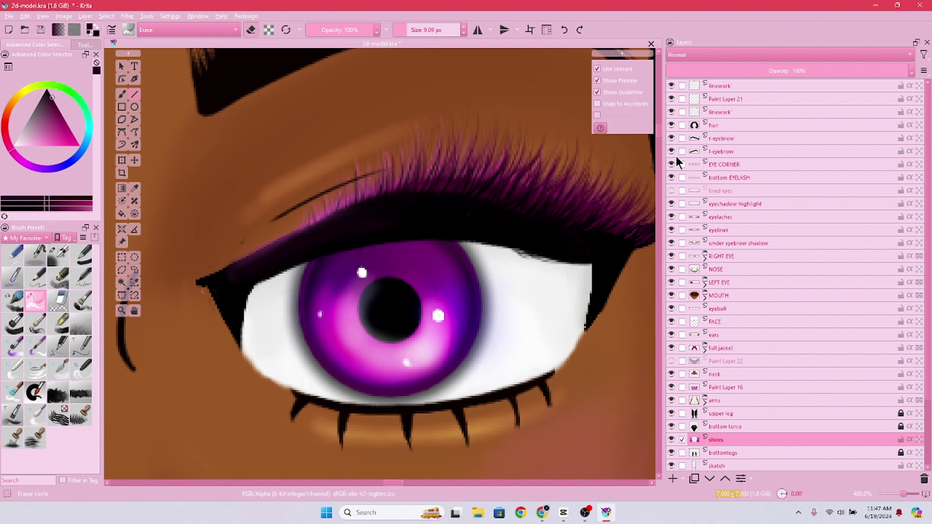
Compare the enlarged eye with and without the RIGHT EYE group, leaving the group visible
left_click(671, 256)
left_click(672, 256)
left_click(672, 256)
mouse_move(398, 484)
left_mouse_down()
mouse_move(363, 484)
mouse_move(391, 485)
left_mouse_up()
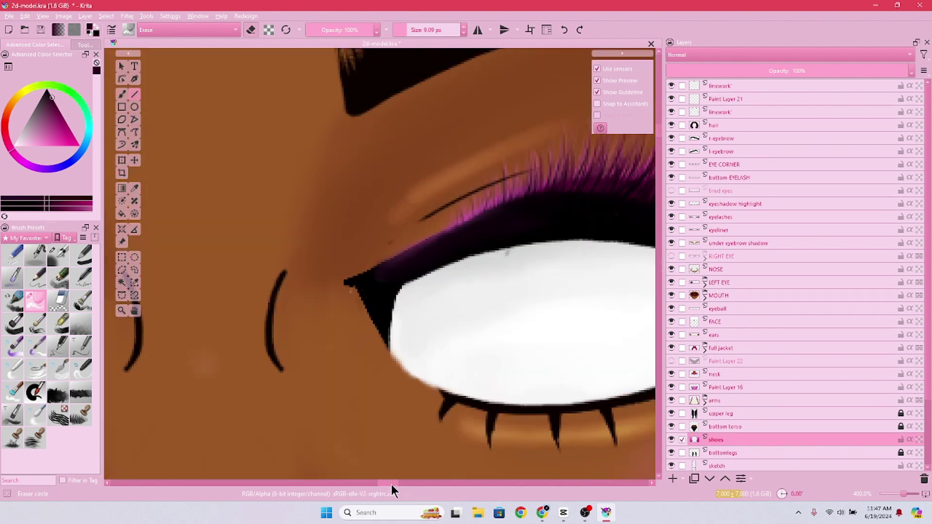
scroll(391, 484, "right", 3)
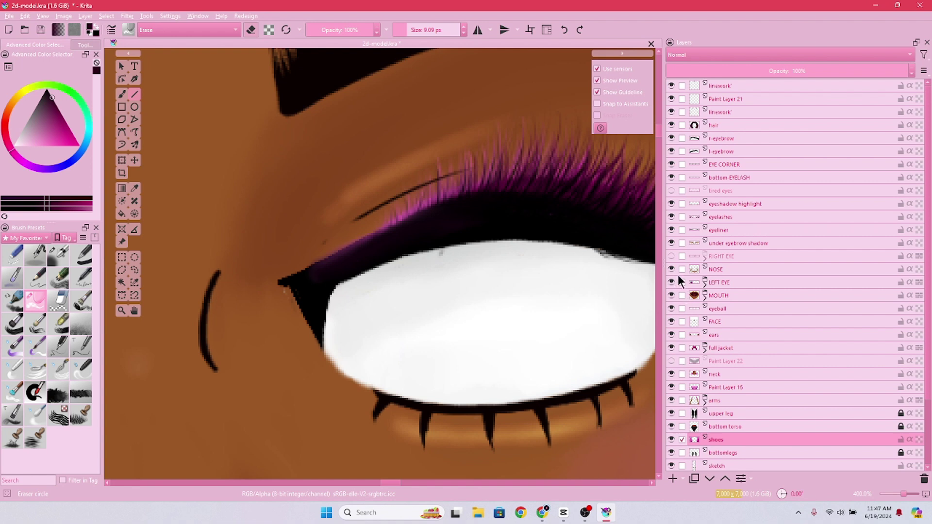
left_click(672, 256)
scroll(383, 482, "right", 2)
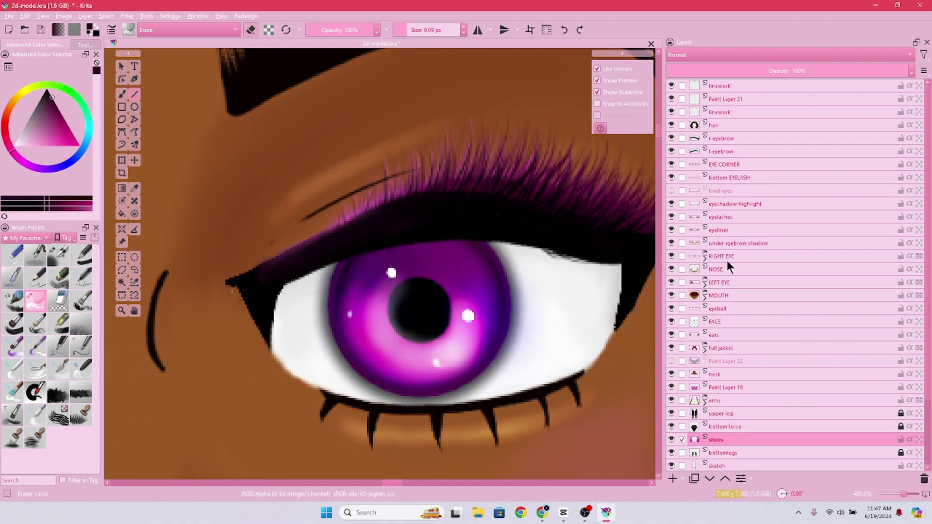
Compare the eye with and without the eyeliner layer and the eyelashes layer, leaving both visible
left_click(673, 232)
left_click(673, 232)
left_click(673, 232)
left_click(673, 232)
left_click(672, 217)
left_click(672, 217)
Isolate the eyelashes layer and activate the Dynamic Brush tool with horizontal mirroring
right_click(723, 220)
left_click(755, 454)
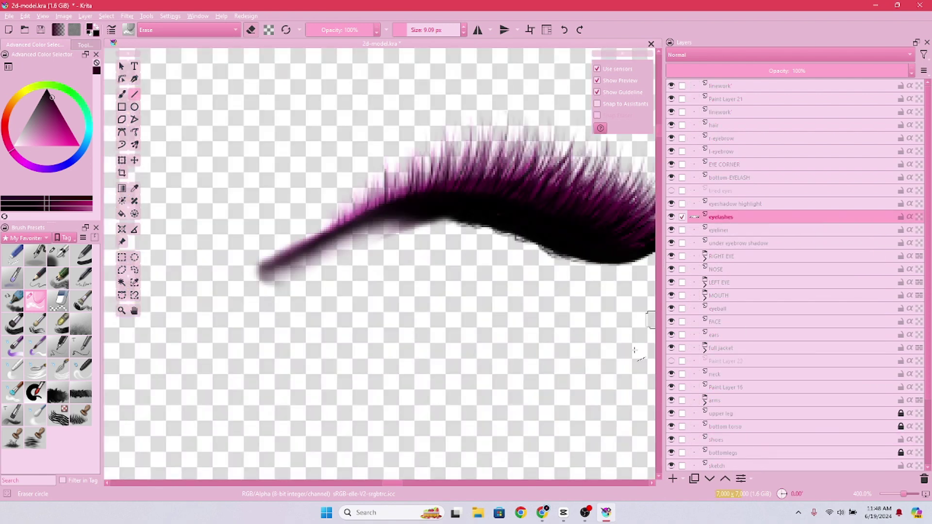
left_click_drag(395, 484, 393, 483)
left_click(122, 144)
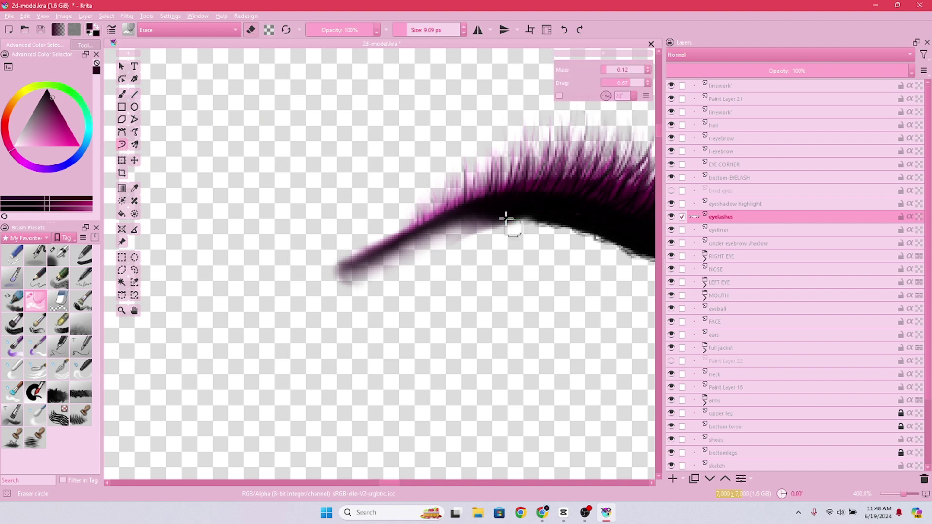
left_click(478, 30)
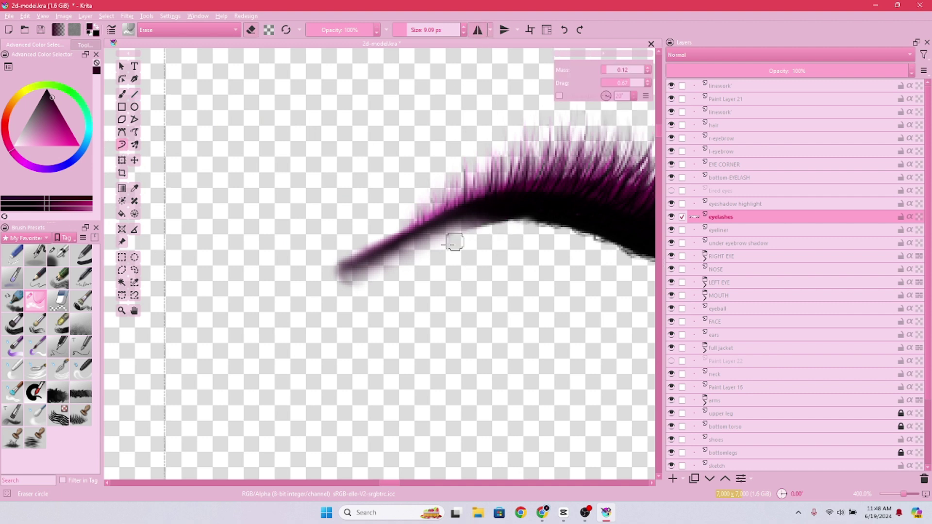
Erase the blurry lower edge of the eyelashes' inner tips on both sides with the 9.09 px Eraser Circle brush
left_click_drag(454, 243, 343, 281)
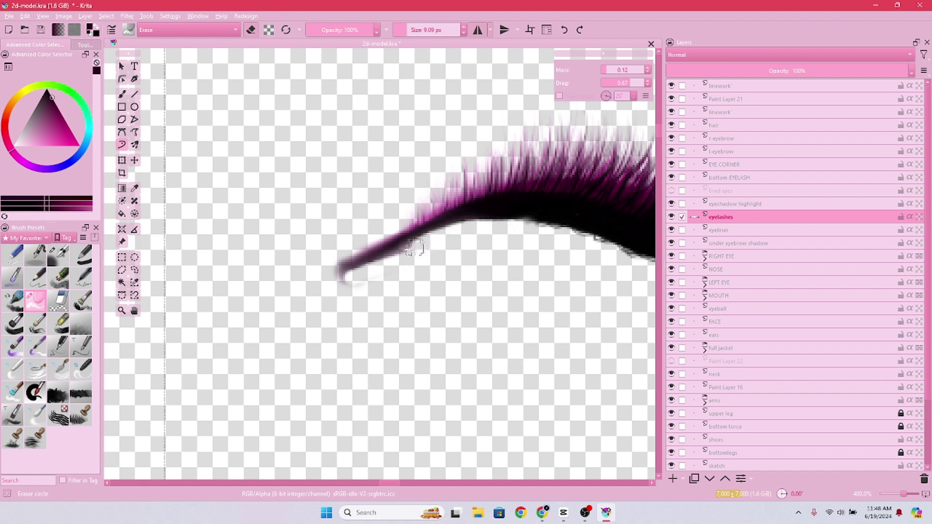
left_click_drag(414, 247, 317, 309)
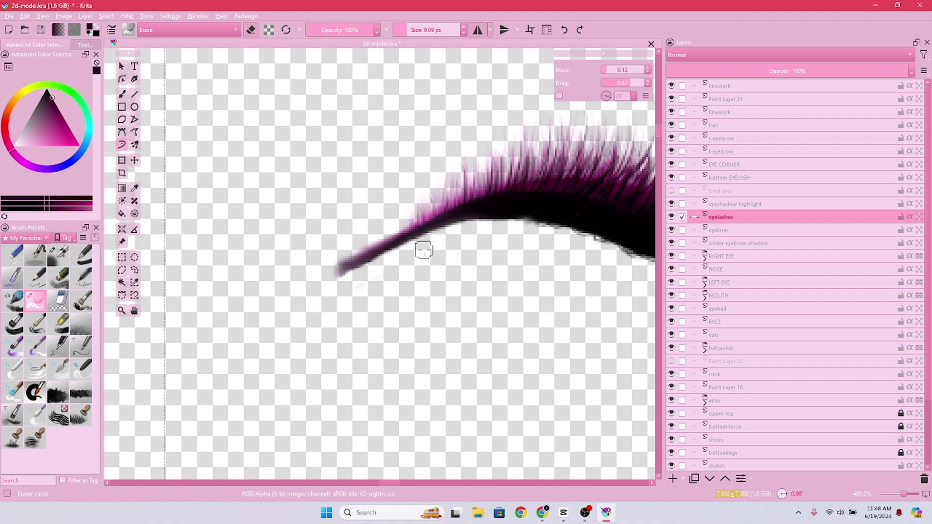
mouse_move(418, 251)
left_mouse_down()
mouse_move(354, 276)
mouse_move(324, 306)
left_mouse_up()
scroll(552, 278, "down", 3)
scroll(606, 234, "up", 1)
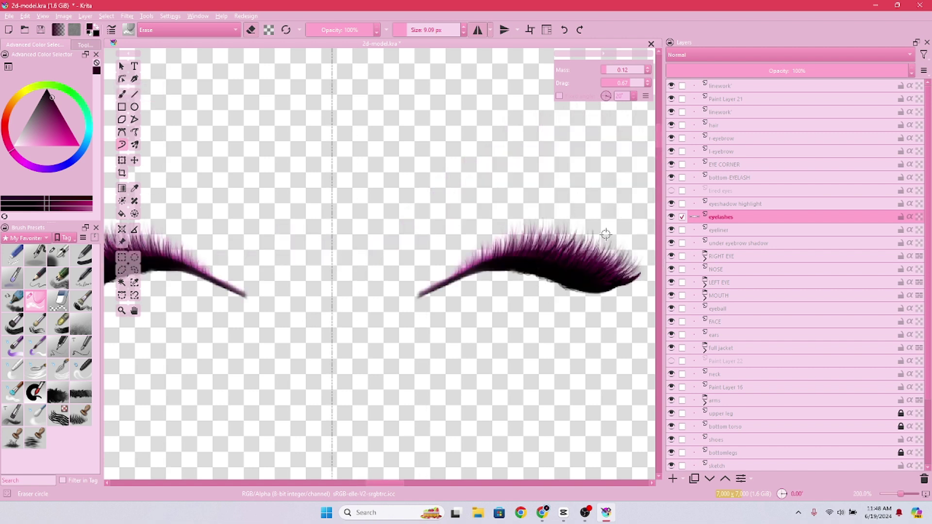
scroll(606, 234, "up", 2)
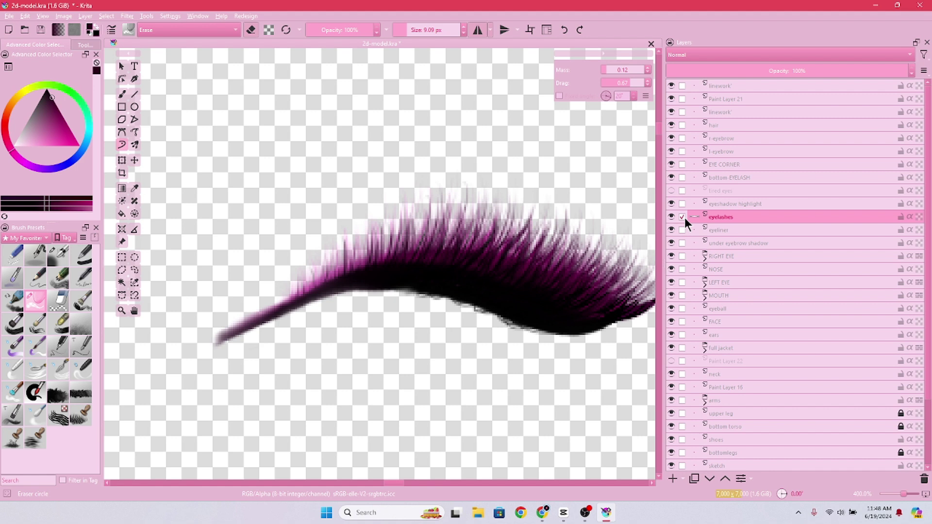
Try grey dabs on the outer eyelash base with the Adjust Lighten brush from the FX presets, sized 13.39 px
left_click(733, 225)
left_click(732, 217)
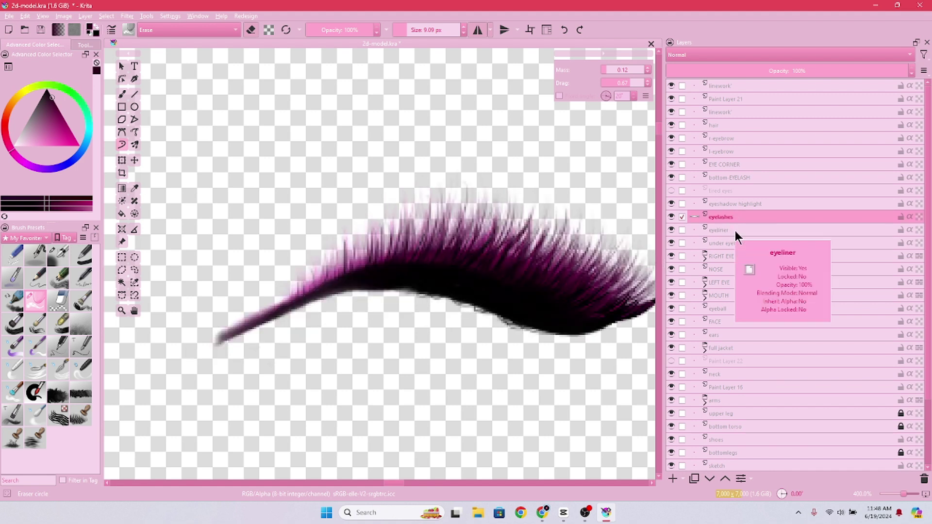
left_click(47, 238)
left_click(31, 127)
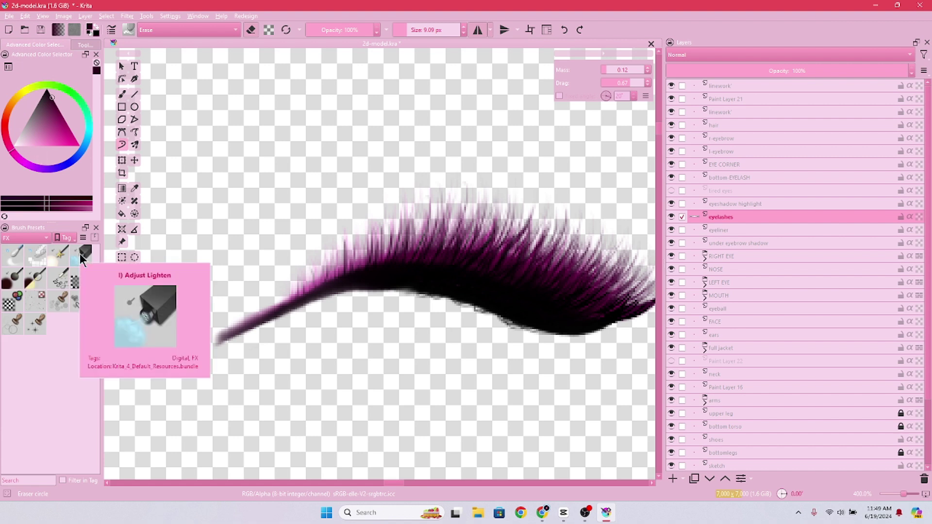
left_click(80, 253)
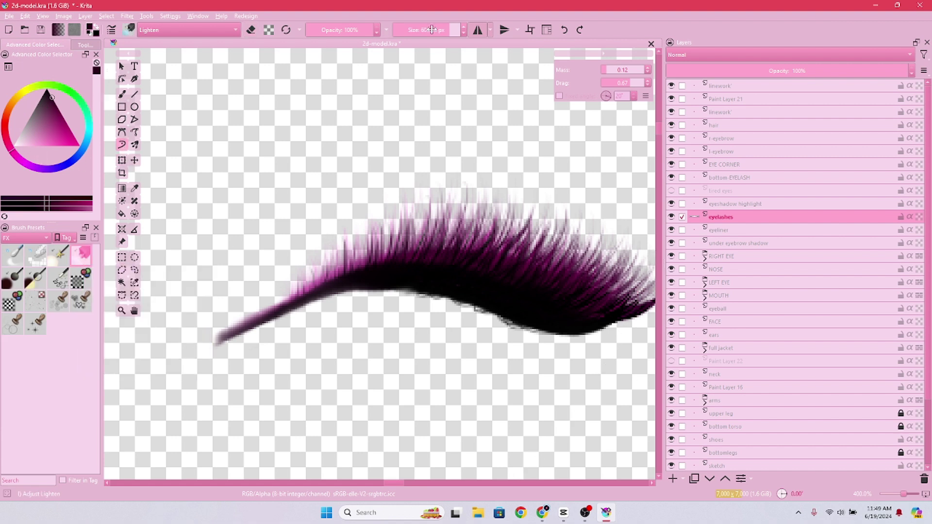
left_click_drag(421, 30, 409, 34)
left_click(30, 123)
left_click(545, 303)
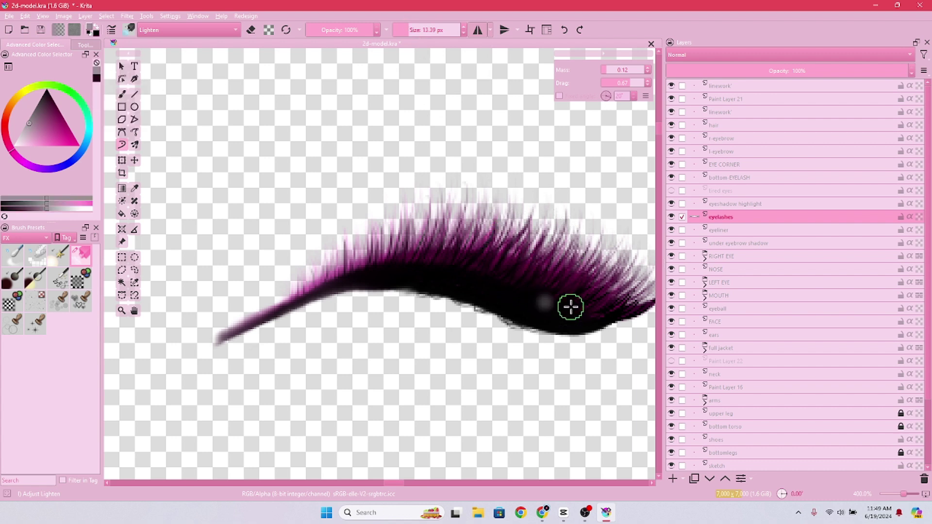
key("ctrl+z")
left_click(558, 312)
key("ctrl+z")
Try a dark magenta Adjust Lighten dab on the outer eyelash base and undo it
left_click(68, 126)
left_click(557, 307)
key("ctrl+z")
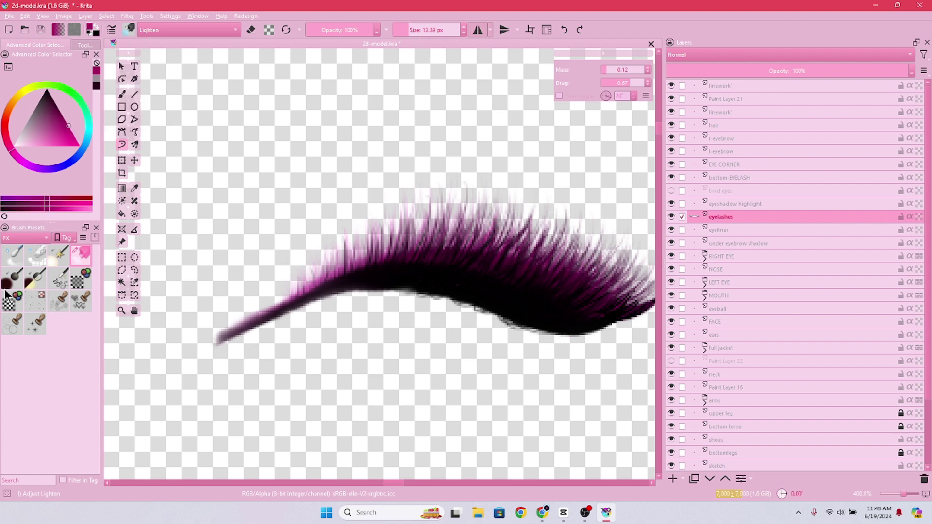
Try the Adjust Dodge brush at 25.67 px on the middle of the eyelashes and undo the dab
left_click(58, 263)
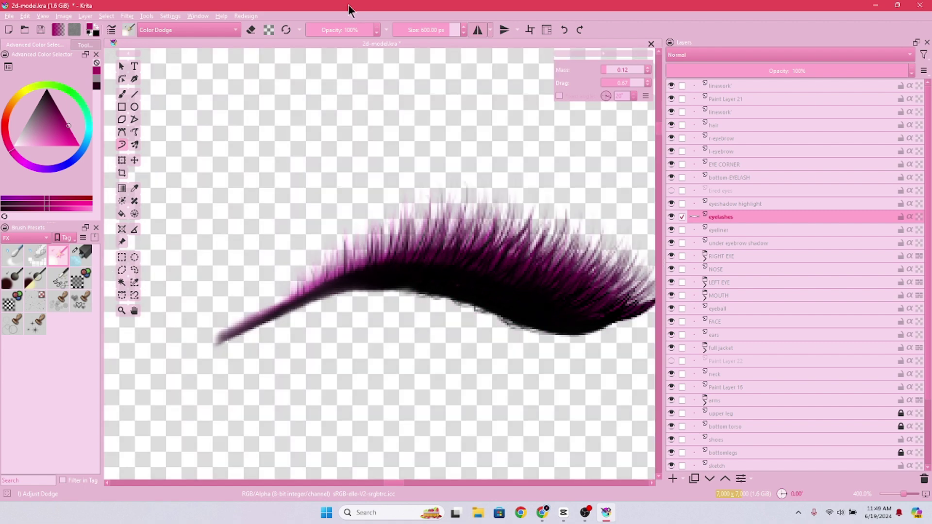
left_click_drag(423, 30, 409, 29)
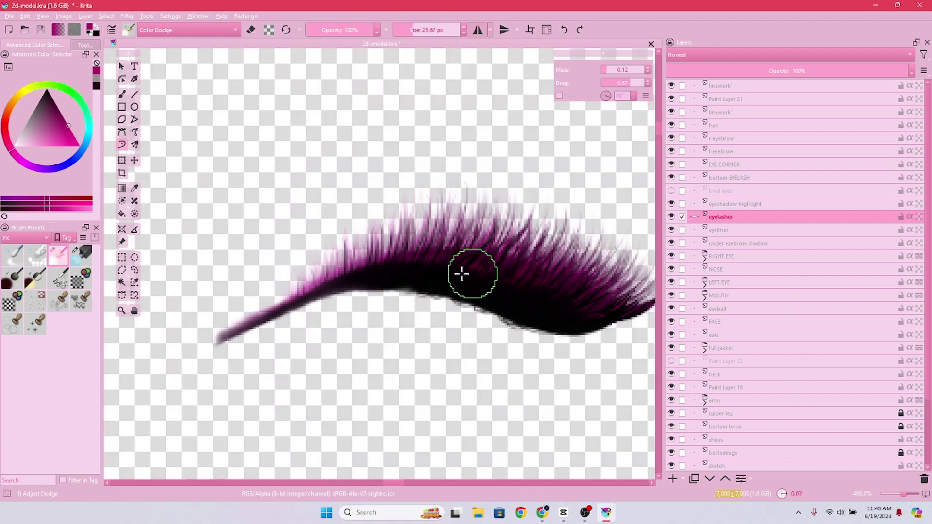
left_click(461, 274)
key("ctrl+z")
Try shading the eyelash roots with the Adjust Overlay Burn brush at 9.09 px, and undo the last stroke
left_click(30, 284)
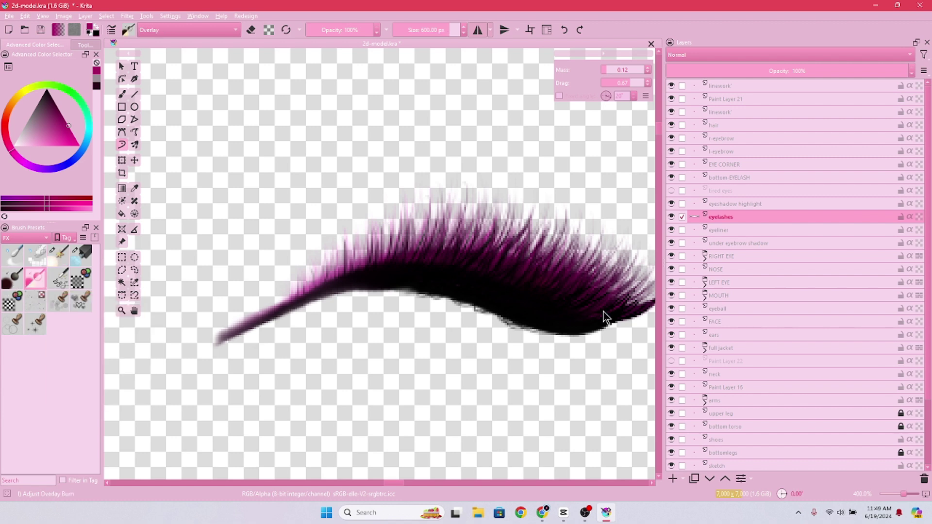
left_click_drag(423, 29, 412, 29)
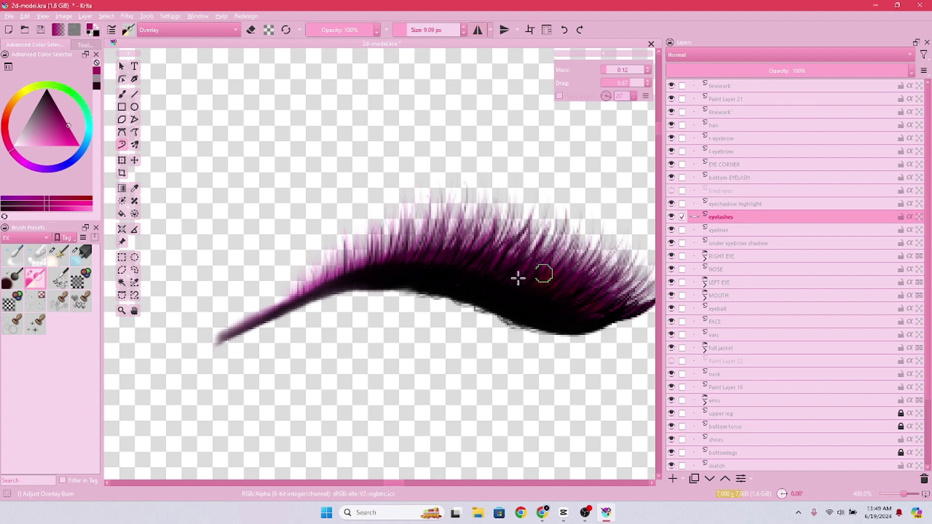
left_click_drag(518, 278, 493, 260)
scroll(615, 261, "down", 4)
scroll(596, 270, "up", 4)
mouse_move(595, 247)
left_mouse_down()
mouse_move(521, 235)
mouse_move(592, 246)
left_mouse_up()
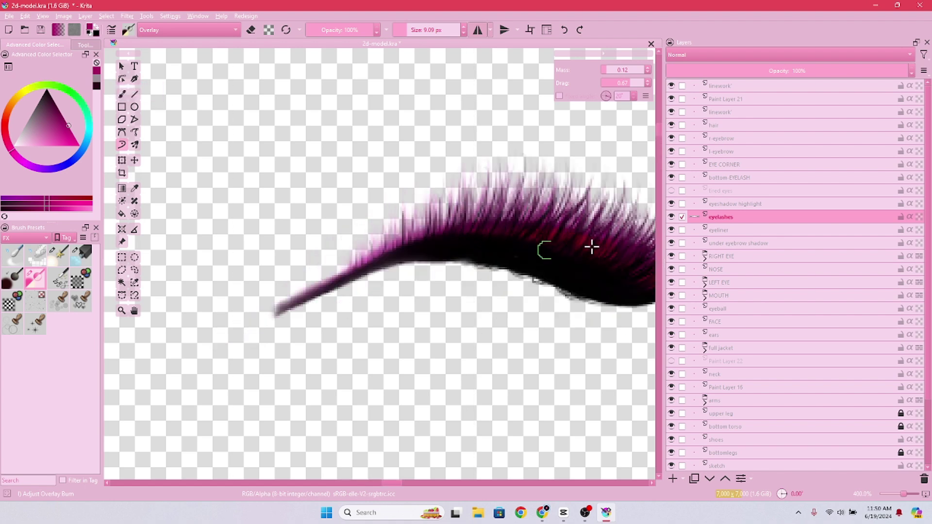
scroll(592, 247, "down", 2)
scroll(601, 259, "up", 3)
scroll(659, 282, "down", 1)
key("ctrl+z")
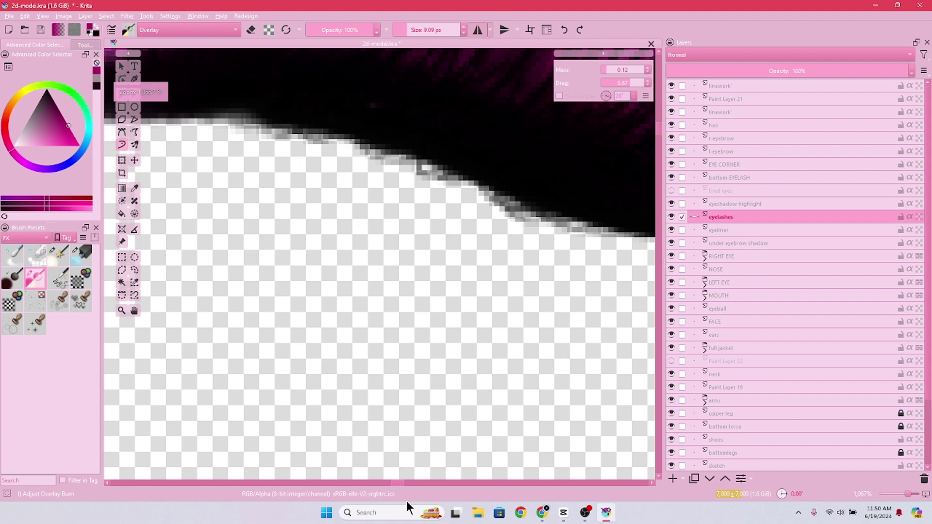
Turn off the isolation of the eyelashes layer after checking its lower edge
left_click_drag(400, 483, 404, 483)
scroll(379, 211, "down", 2)
scroll(325, 113, "down", 2)
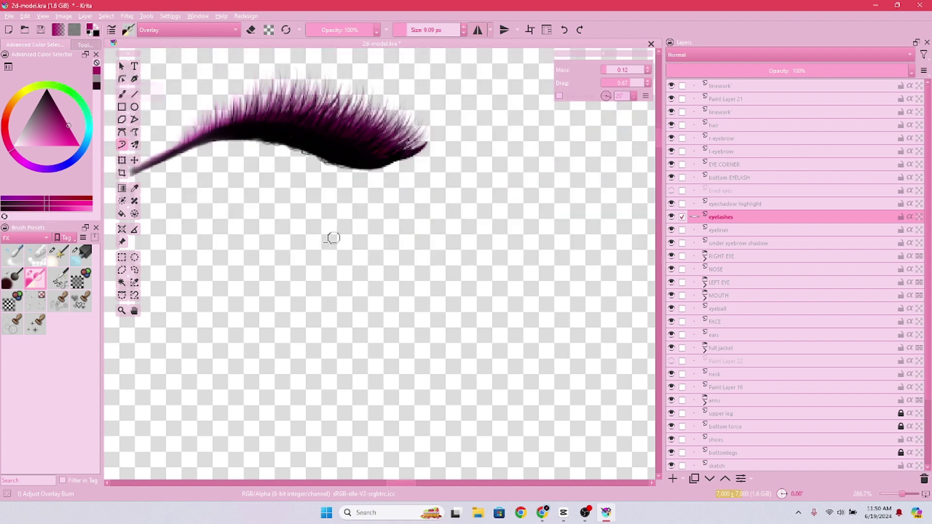
right_click(729, 220)
left_click(777, 441)
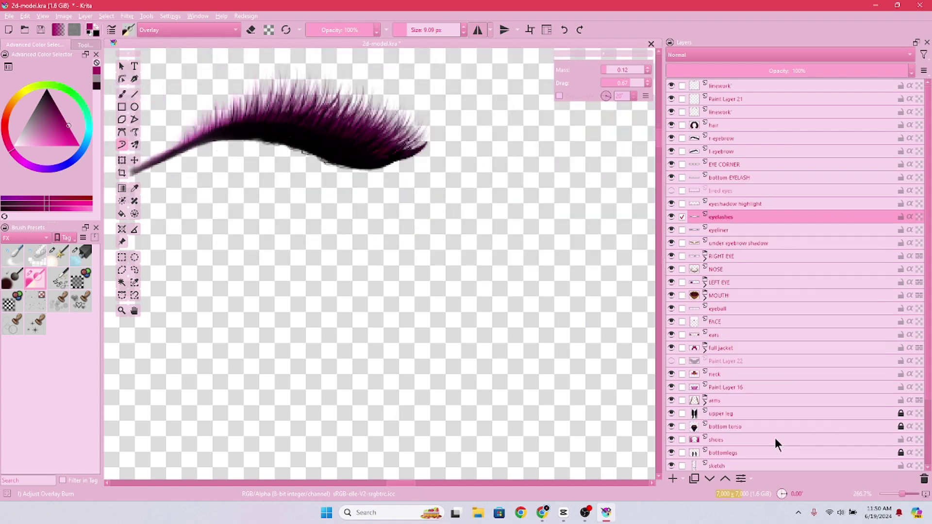
Examine the cleaned eyelashes on both eyes of the full character, close up and from further away
scroll(407, 344, "down", 3)
scroll(509, 300, "up", 3)
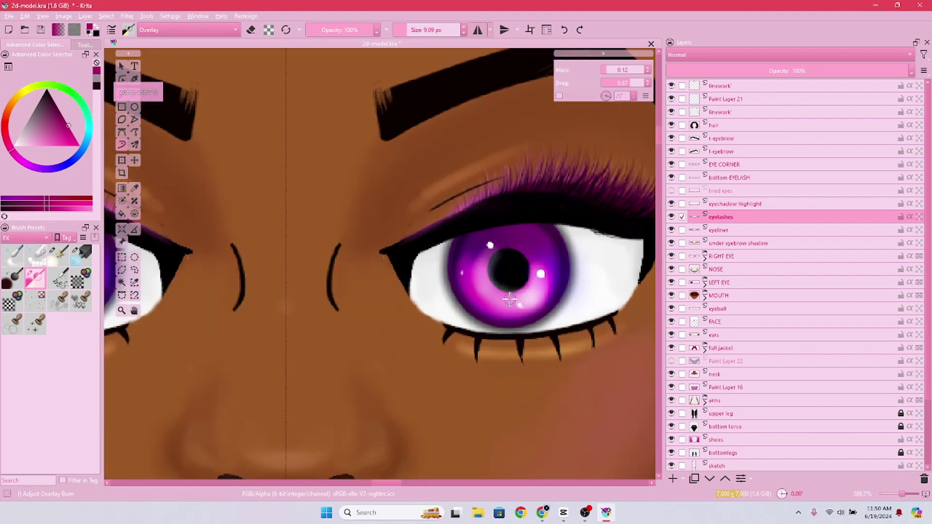
scroll(511, 290, "down", 2)
scroll(572, 408, "down", 3)
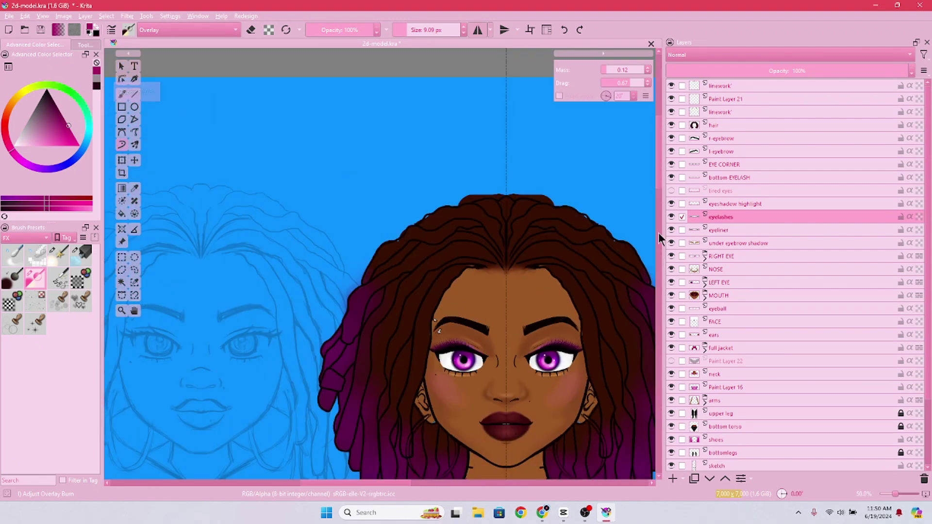
left_click_drag(659, 173, 659, 206)
scroll(534, 214, "up", 4)
scroll(203, 199, "up", 1)
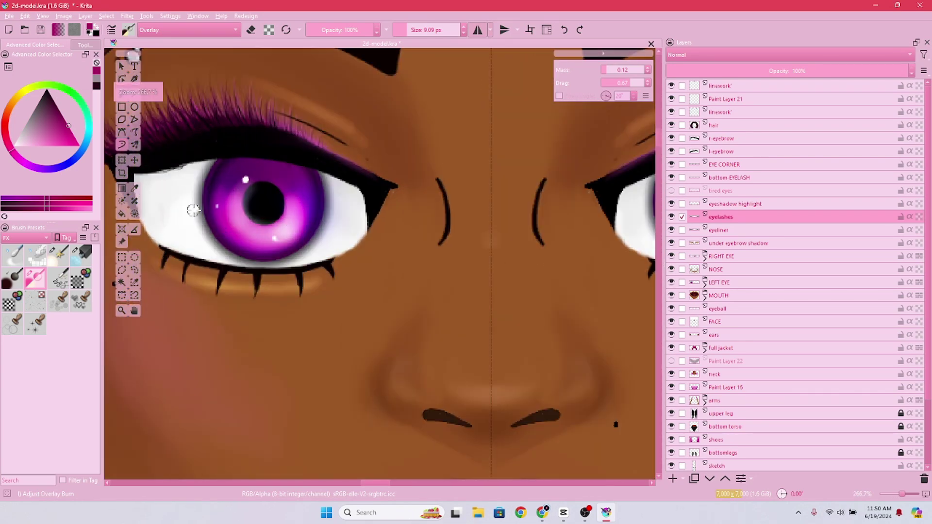
scroll(343, 213, "down", 4)
scroll(343, 214, "down", 2)
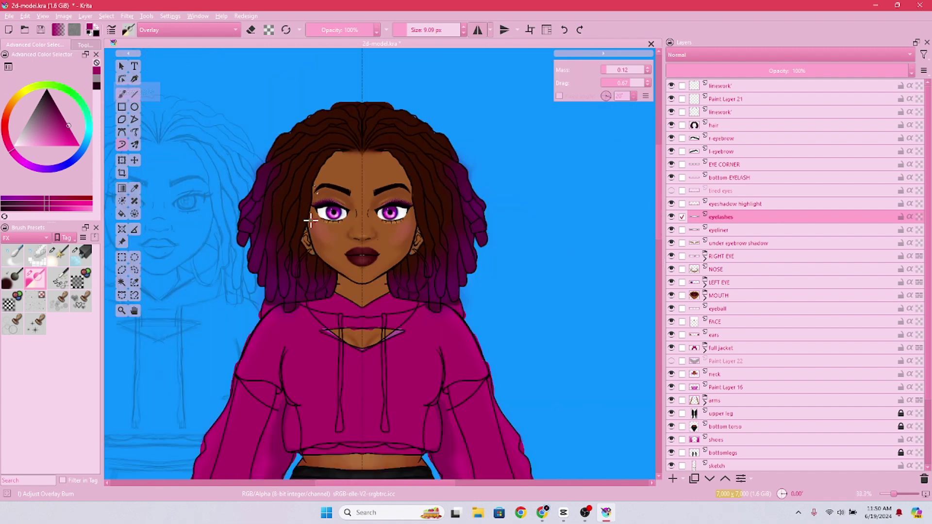